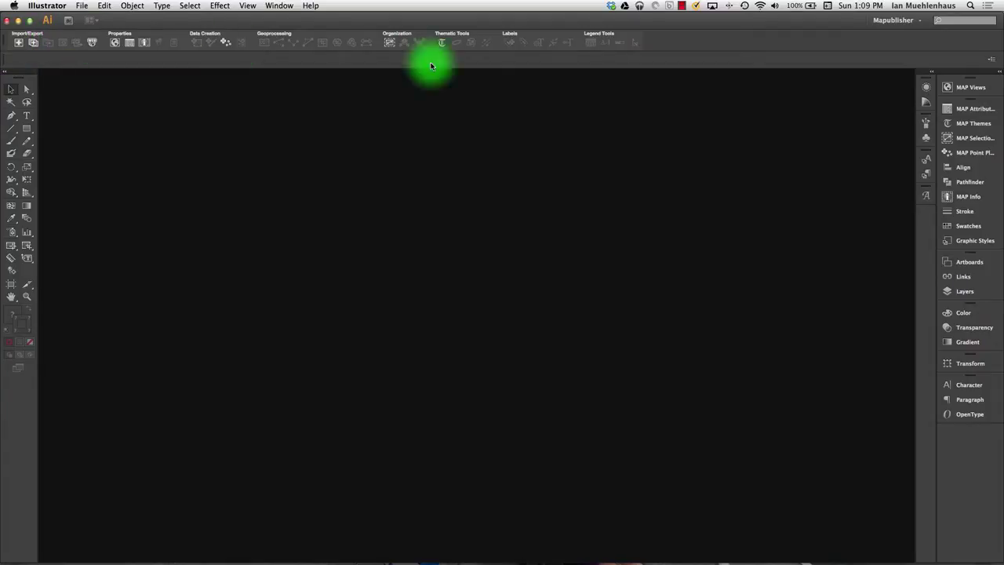
Check which MAPublisher panels are turned on.
click(278, 6)
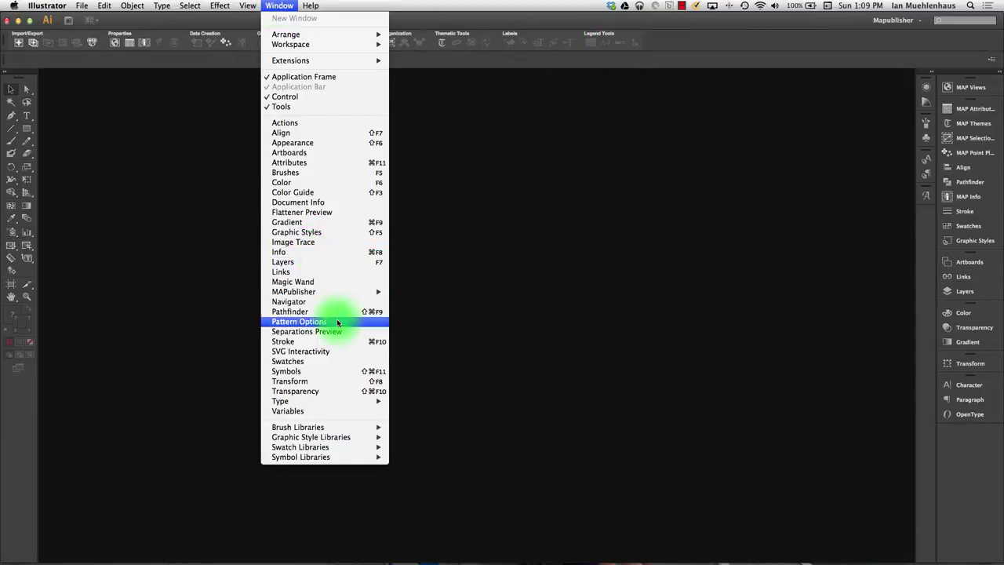
mouse_move(314, 292)
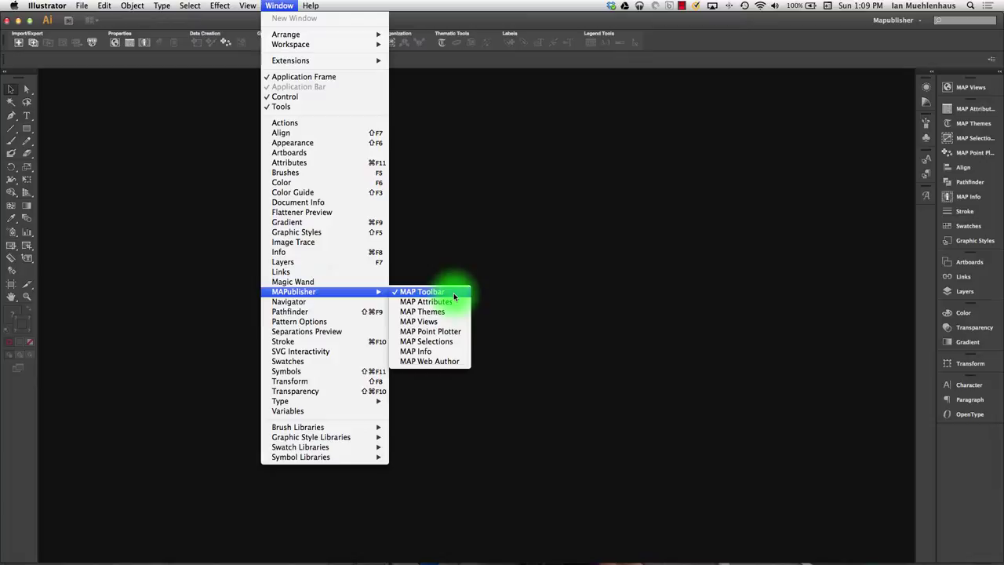
click(14, 5)
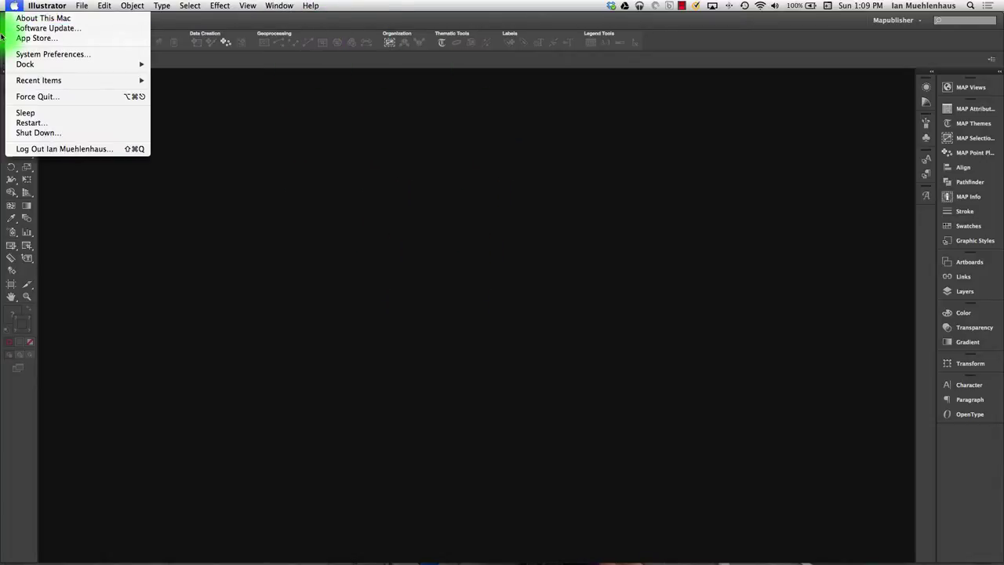
mouse_move(8, 37)
mouse_down()
mouse_move(156, 150)
mouse_move(13, 34)
mouse_up()
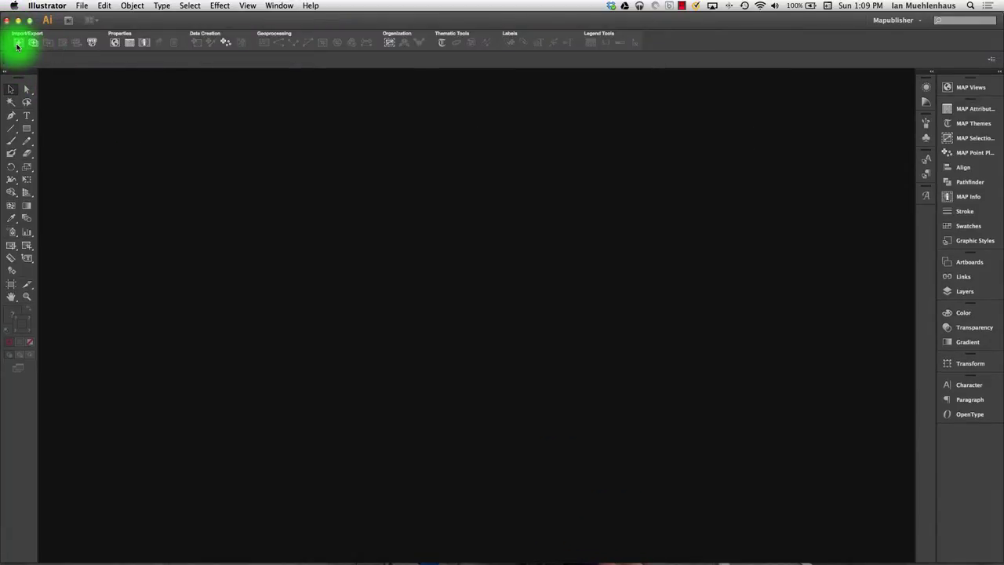
Create a new document named 'First Map' with the page orientation set.
click(18, 47)
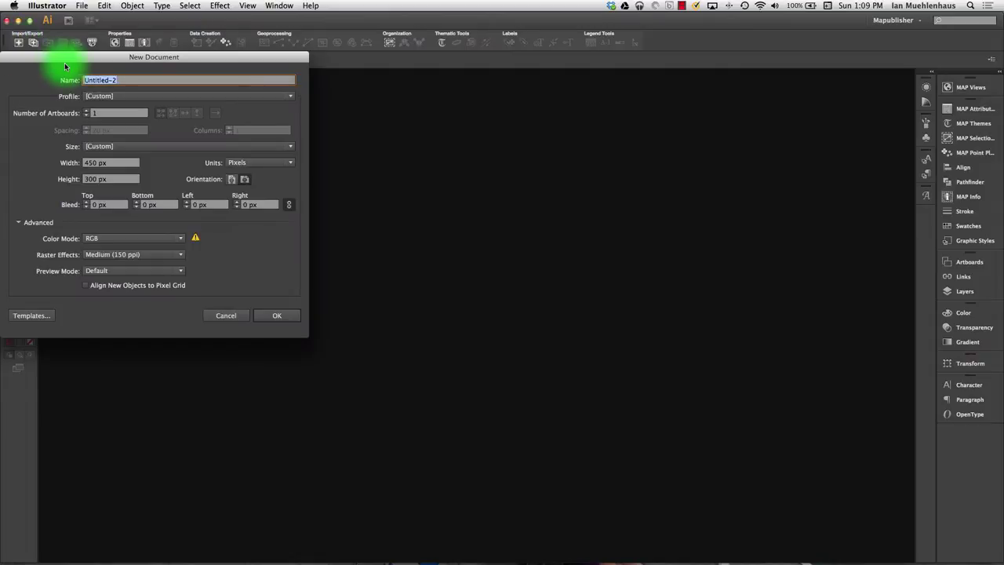
mouse_move(68, 61)
mouse_down()
mouse_move(431, 45)
mouse_move(374, 18)
mouse_up()
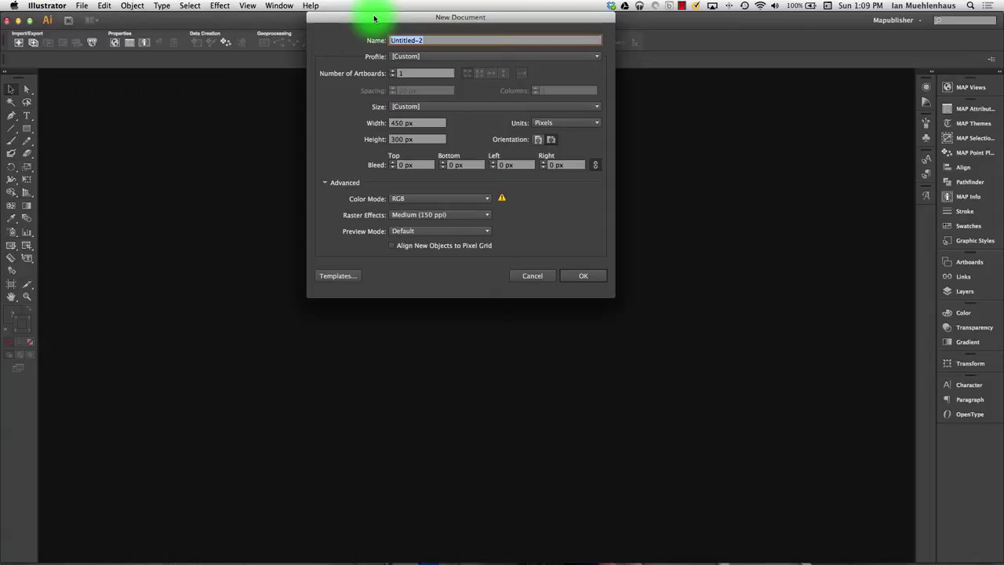
text(Fir)
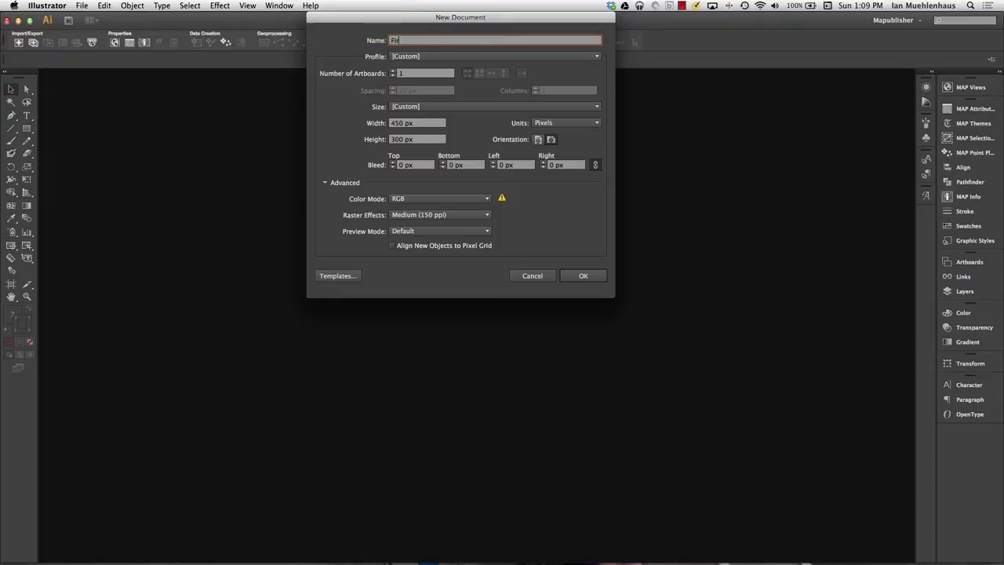
text(st Map)
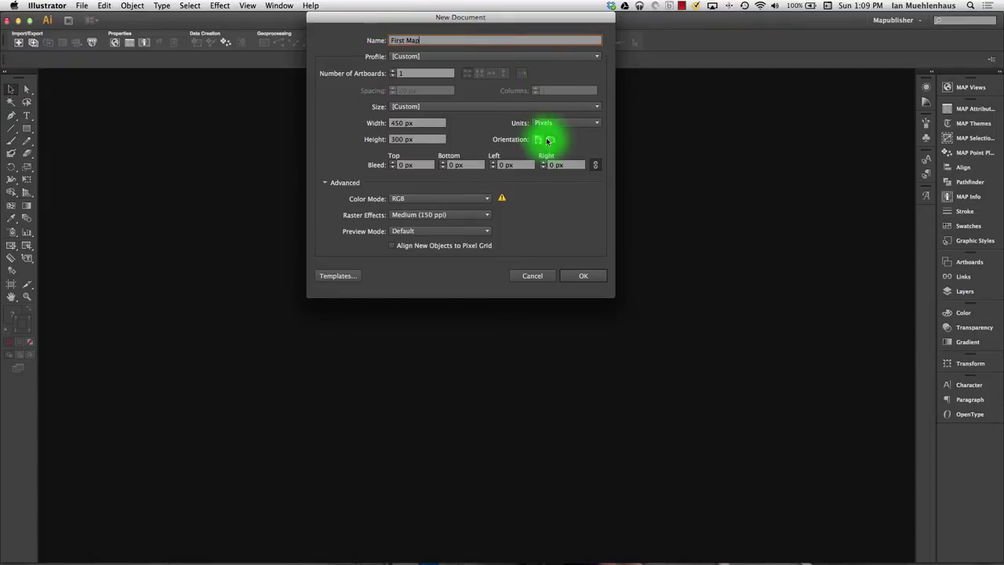
click(538, 139)
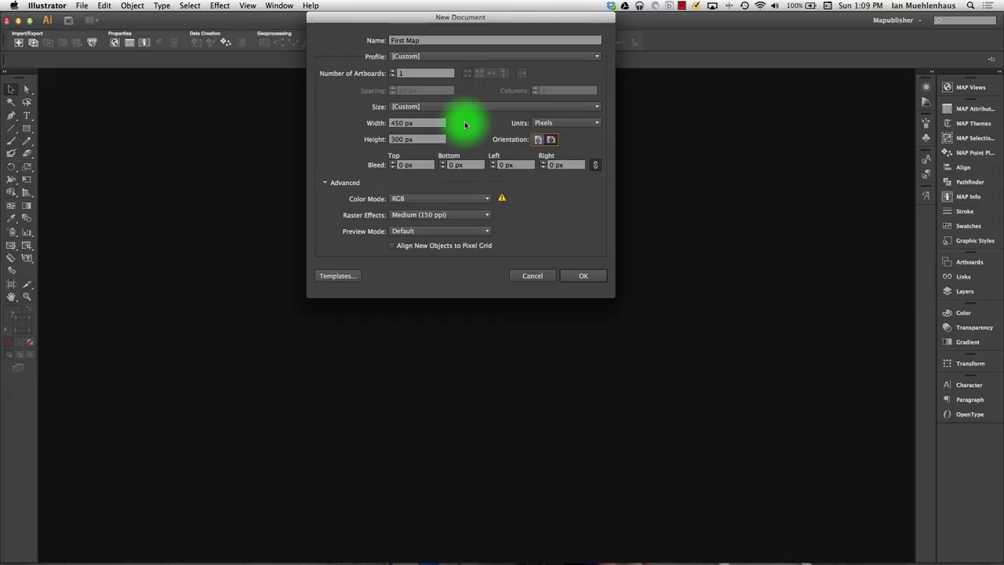
click(586, 277)
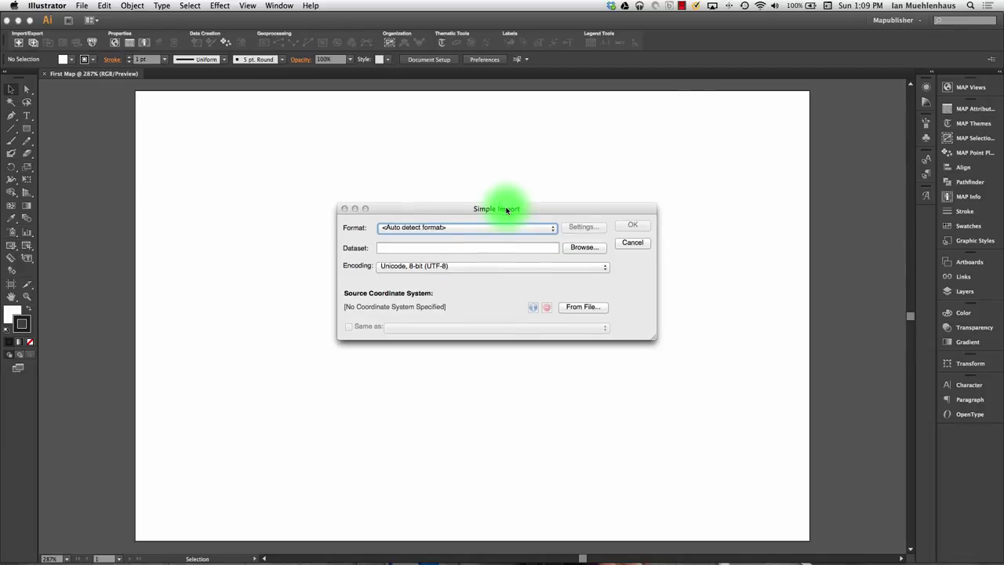
drag(511, 207, 445, 137)
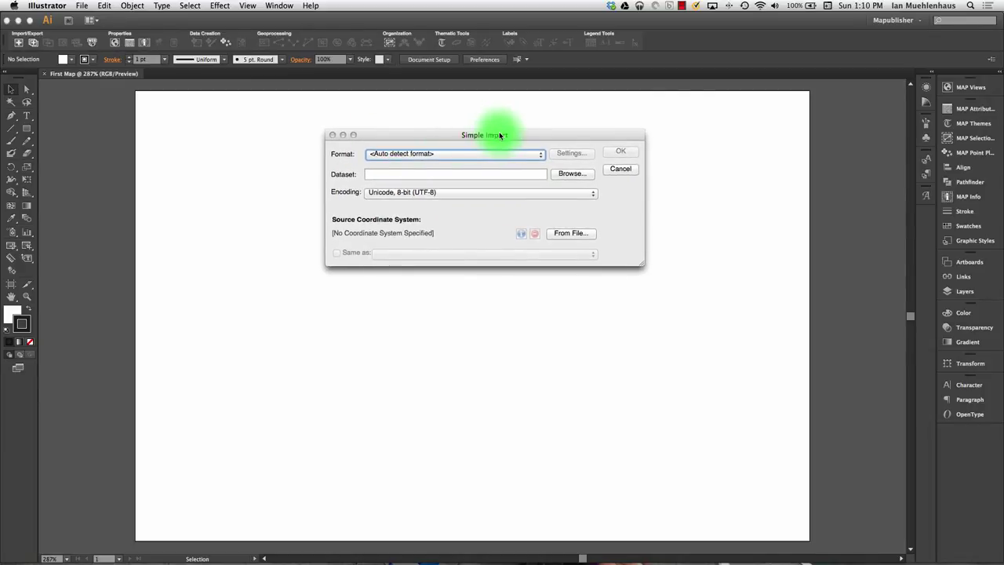
drag(518, 141, 513, 105)
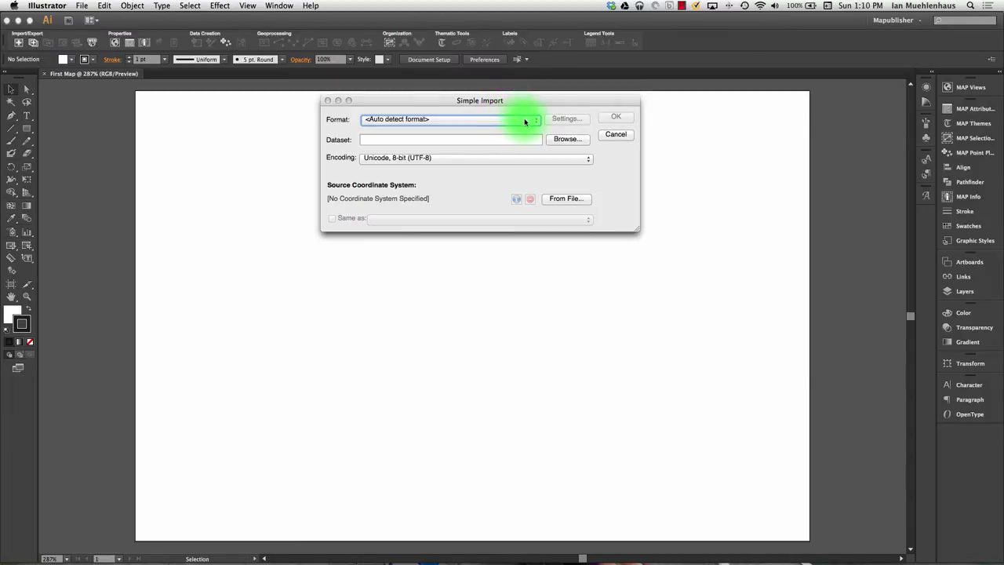
click(525, 120)
click(526, 121)
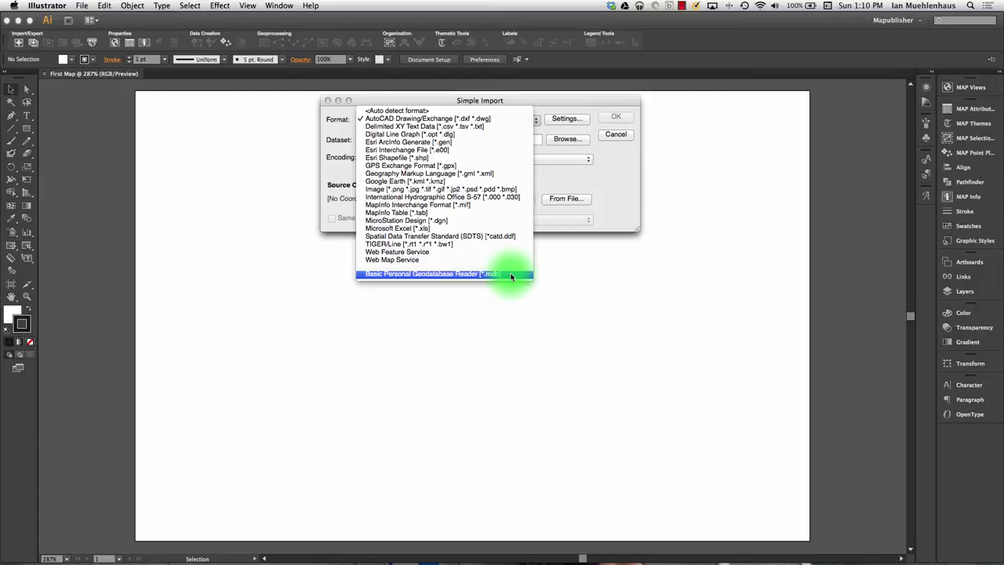
click(604, 186)
click(425, 133)
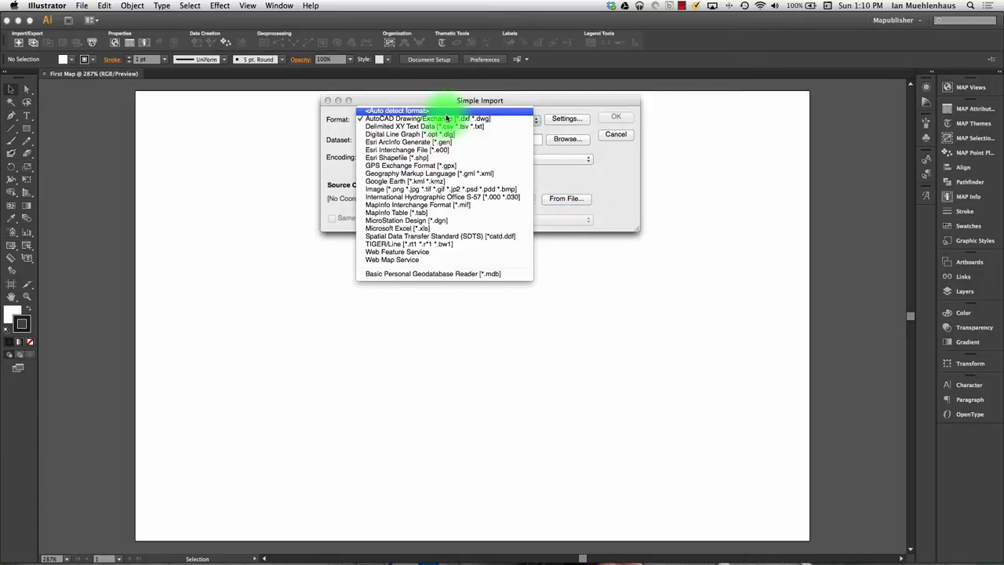
click(451, 108)
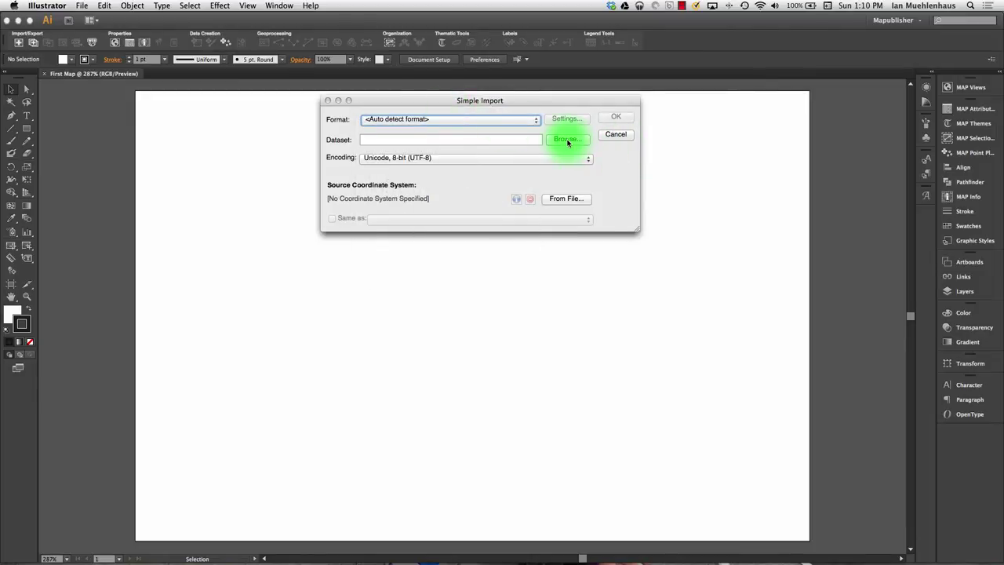
Browse for the dataset and go into Natural Earth 50mill > 50m_cultural.
click(568, 139)
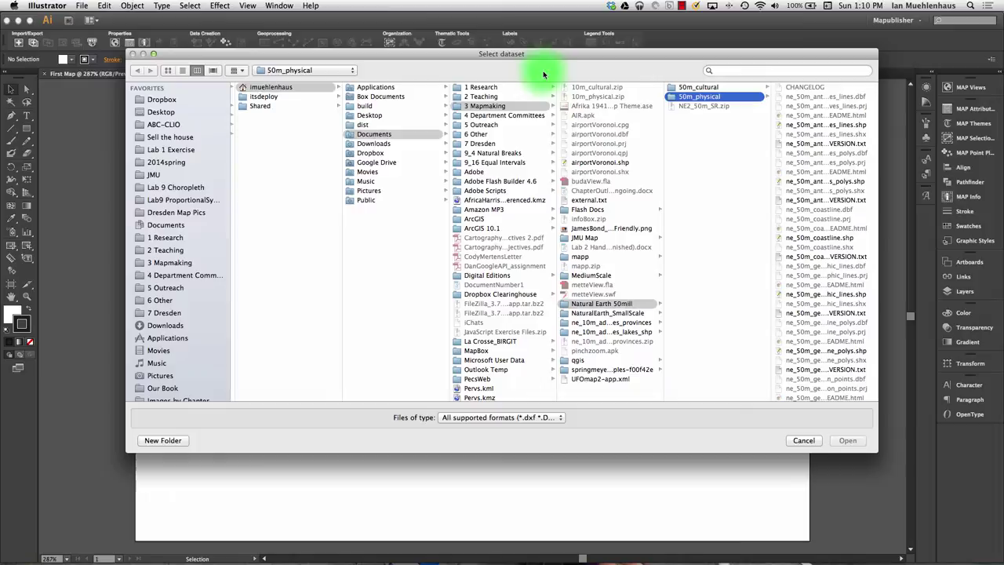
drag(525, 51, 492, 14)
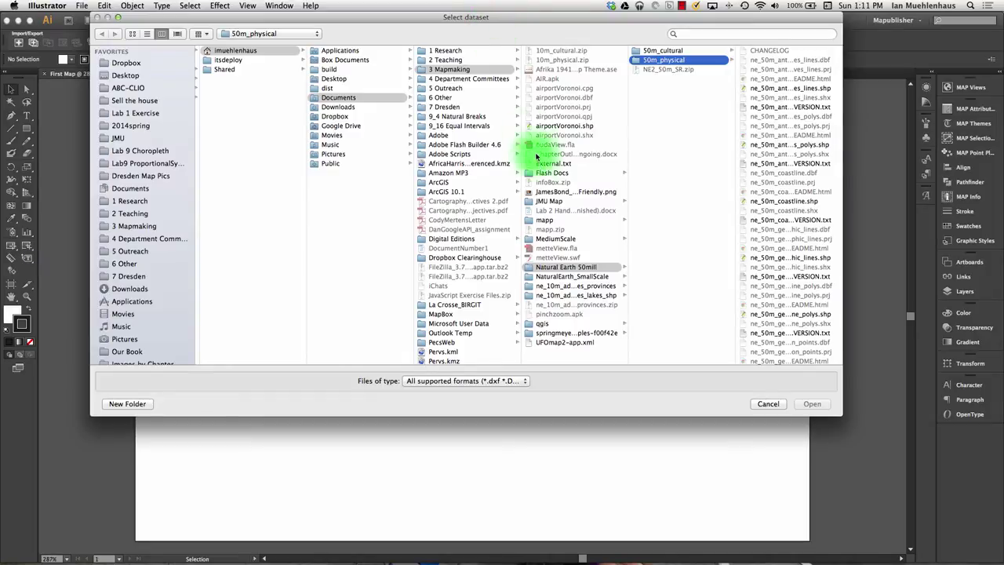
click(564, 269)
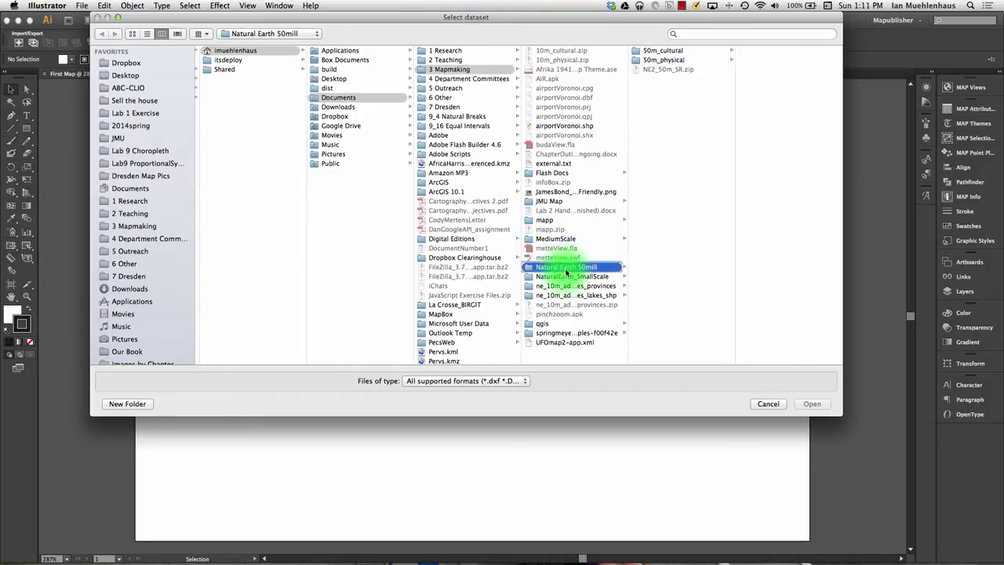
click(667, 51)
scroll(783, 259, down, 3)
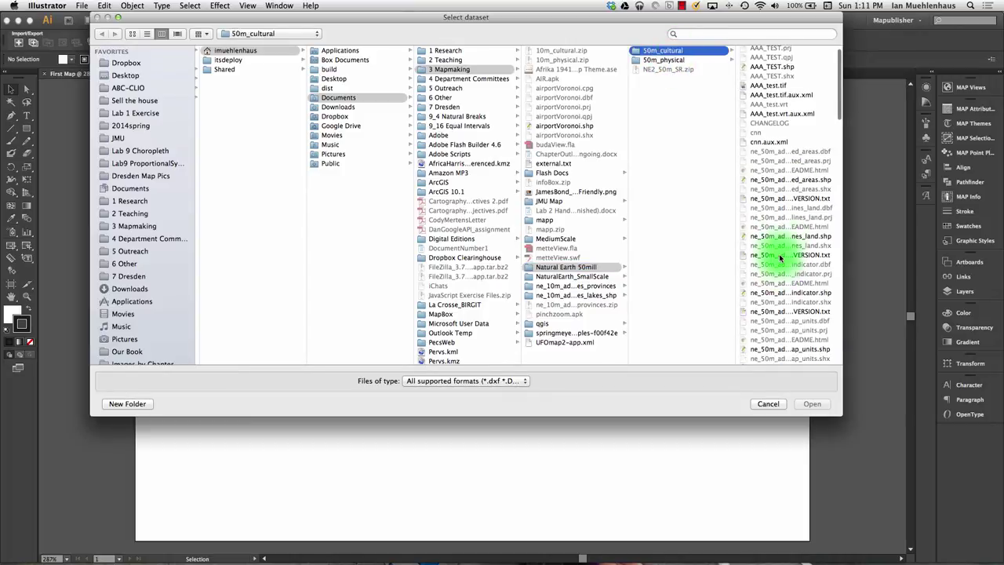
scroll(779, 253, down, 3)
scroll(779, 254, down, 3)
scroll(779, 253, down, 3)
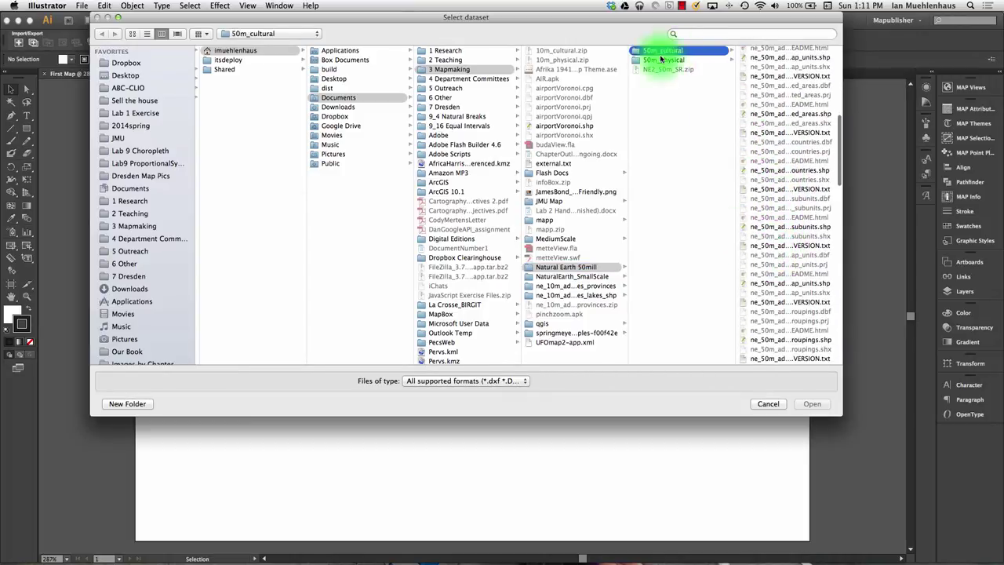
Widen the file chooser and its file column to show full file names.
drag(845, 346, 979, 343)
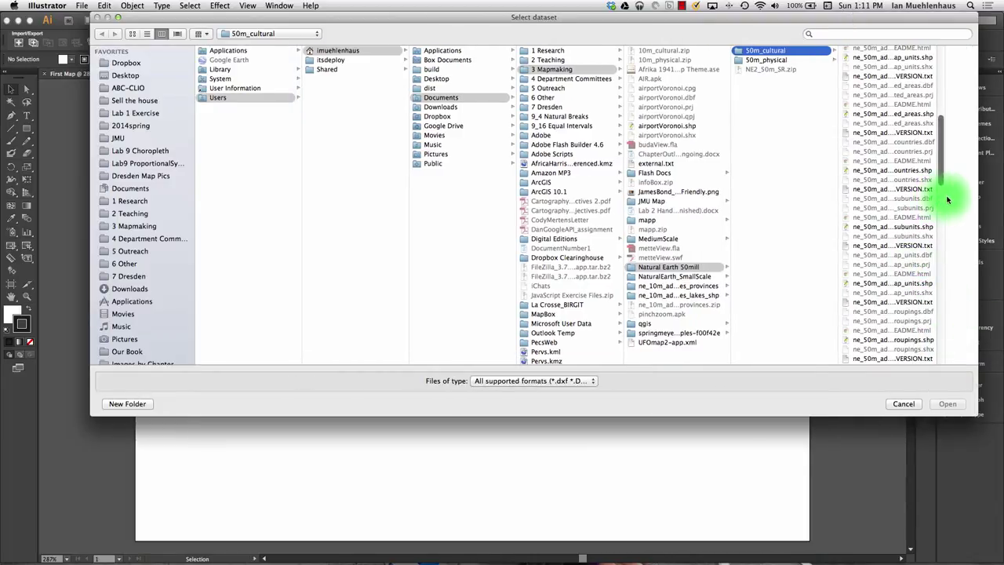
click(941, 198)
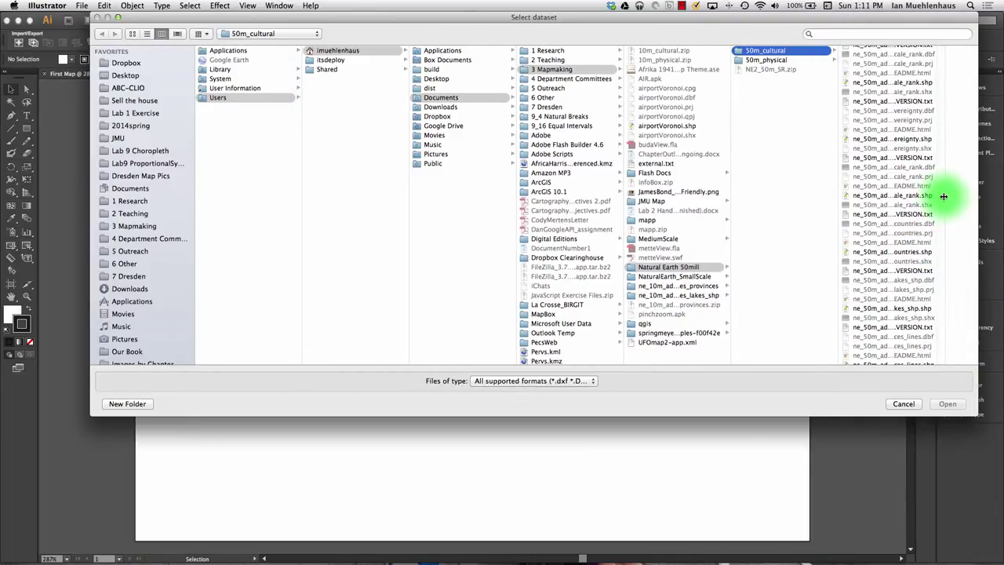
drag(947, 200, 970, 193)
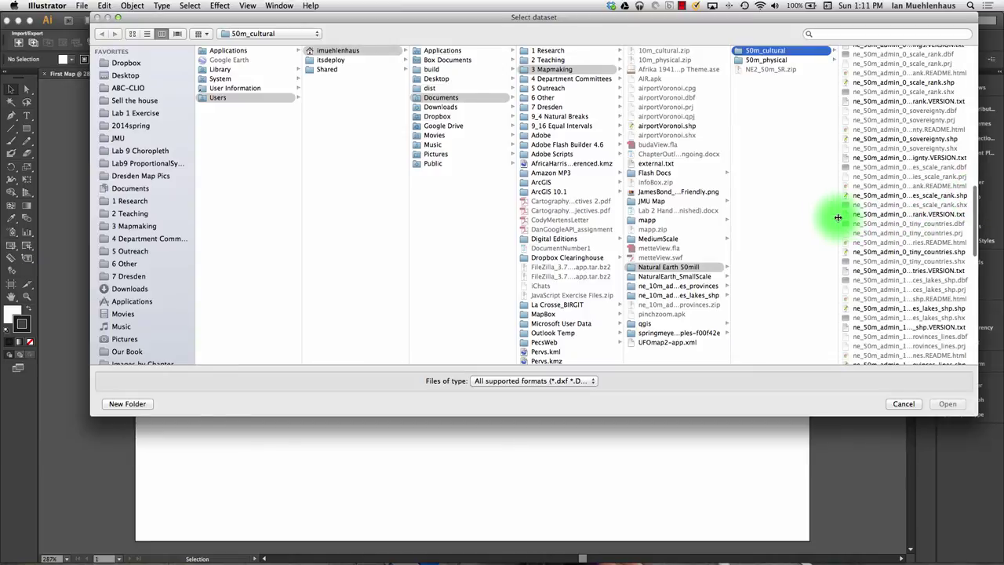
drag(850, 222, 257, 162)
Re-navigate from Users through 3 Mapmaking > Natural Earth 50mill > 50m_cultural, widening the file column.
click(303, 163)
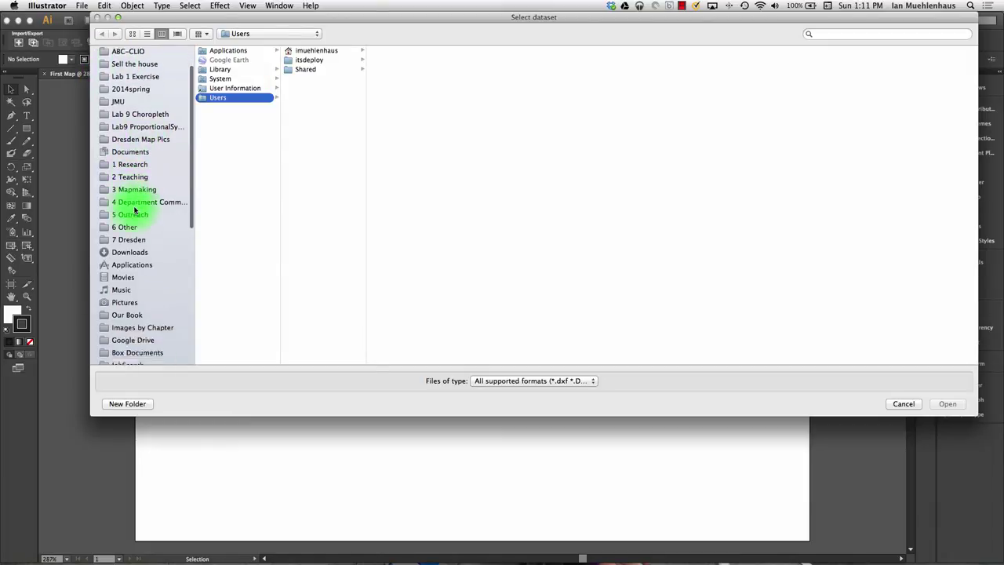
scroll(134, 210, down, 1)
click(133, 178)
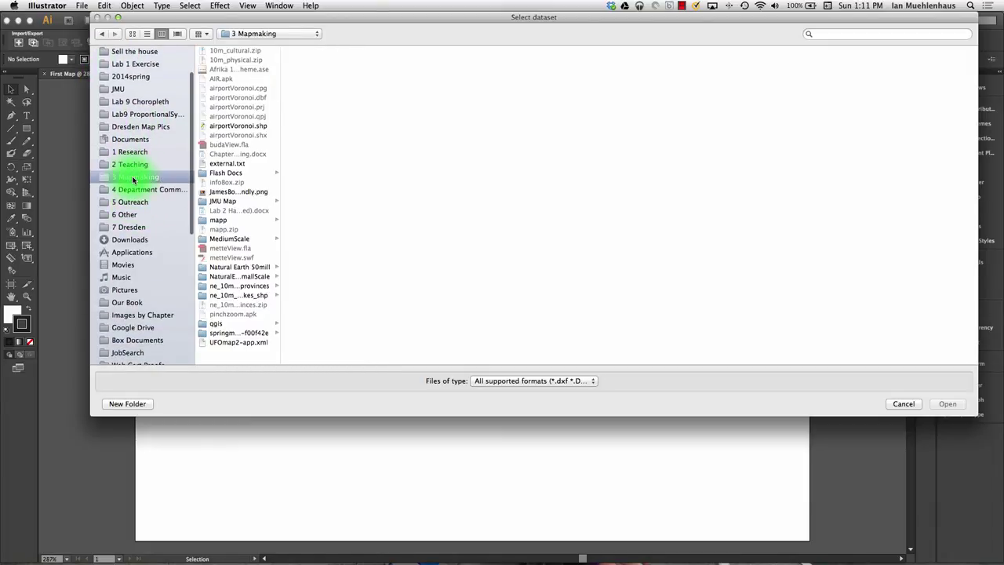
click(235, 268)
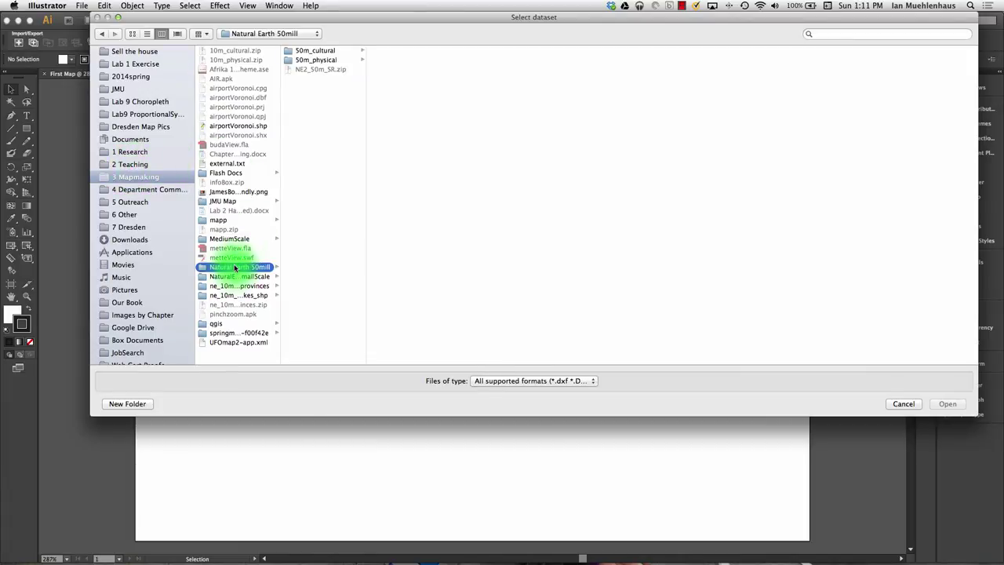
click(315, 51)
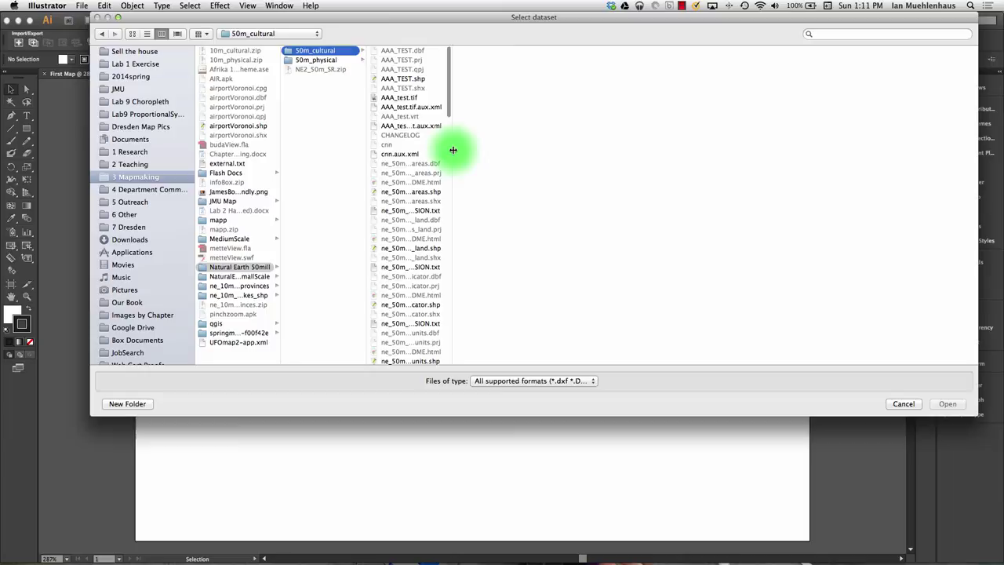
drag(452, 149, 685, 154)
scroll(513, 246, down, 5)
scroll(520, 235, down, 5)
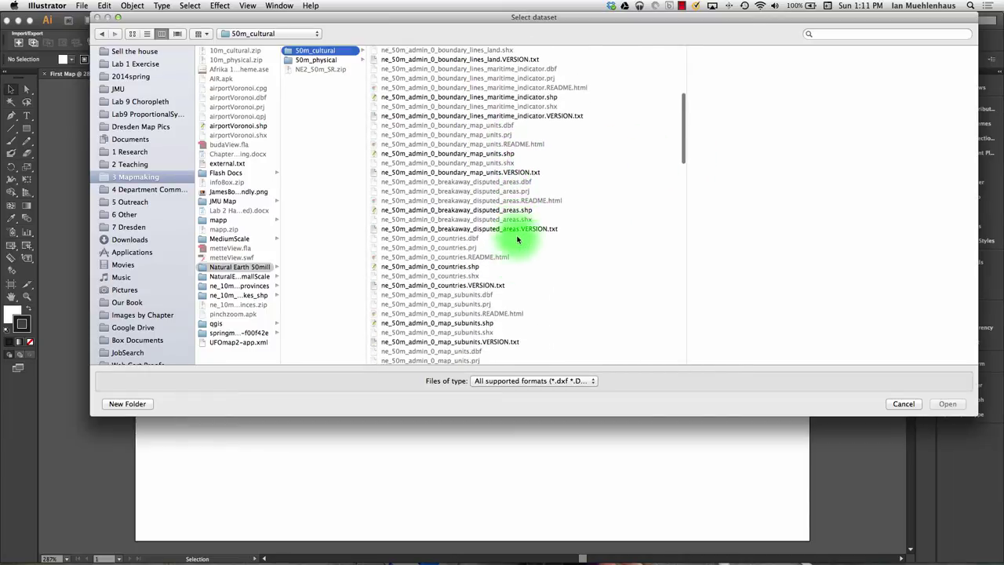
scroll(504, 112, down, 5)
Select ne_50m_admin_0_countries.shp among the 50m_cultural shapefiles.
click(491, 88)
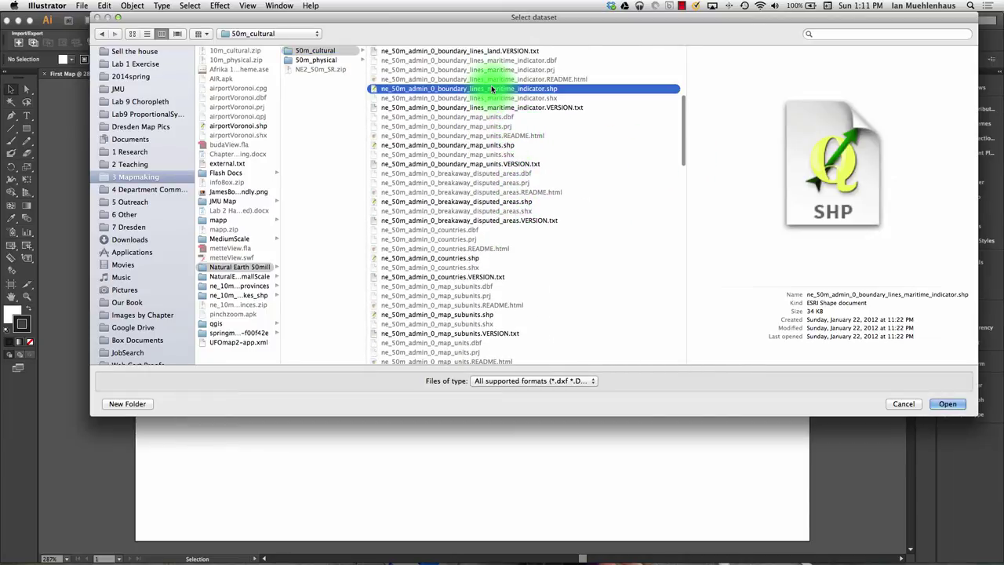
click(491, 146)
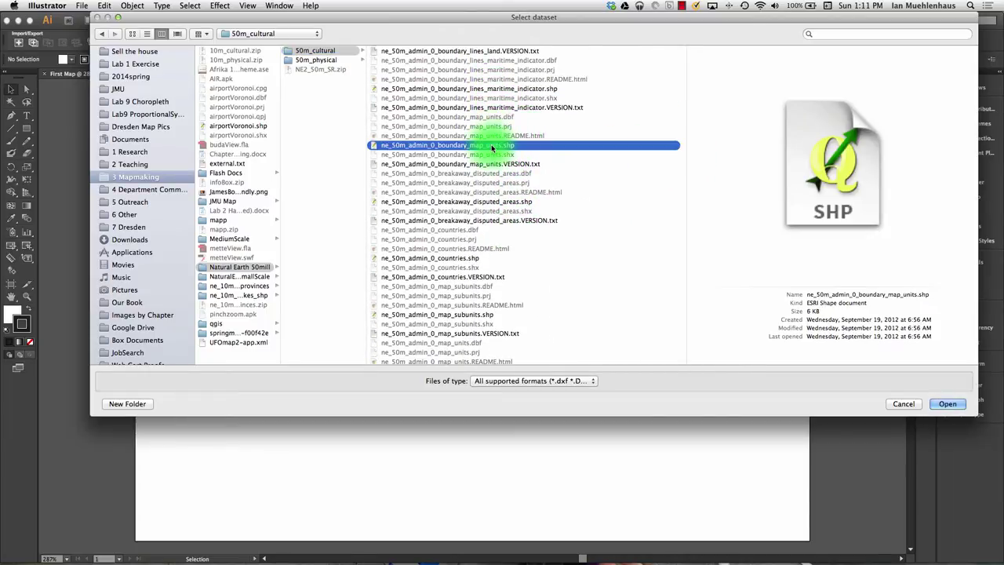
click(494, 201)
scroll(493, 262, down, 3)
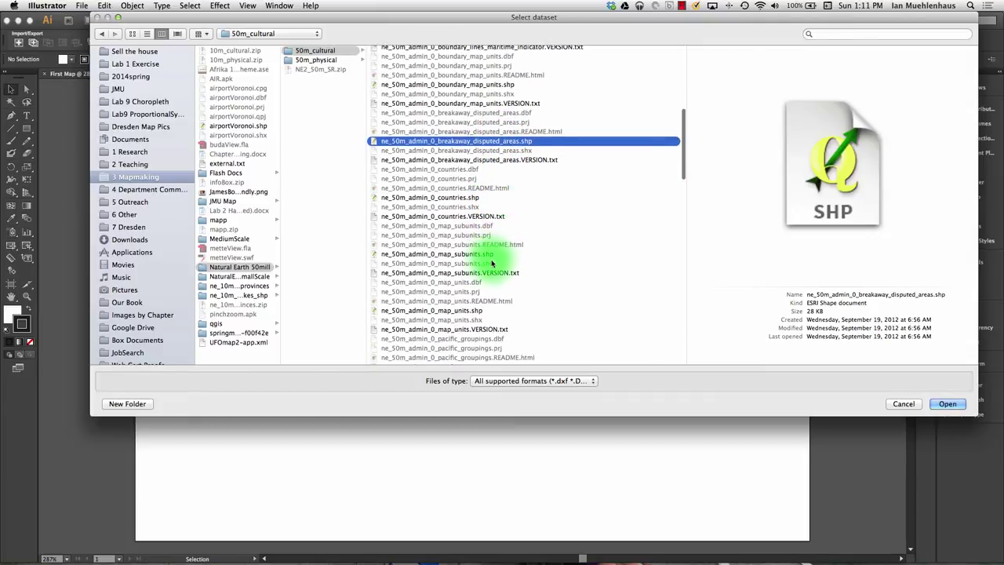
click(443, 198)
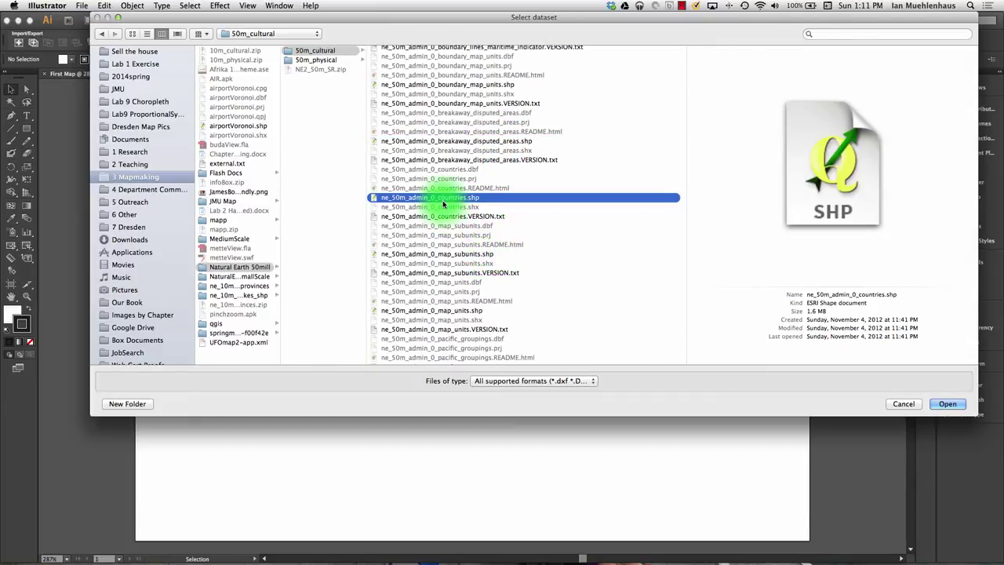
Load ne_50m_admin_0_countries.shp with WGS 84 and import the world country outlines.
double_click(443, 196)
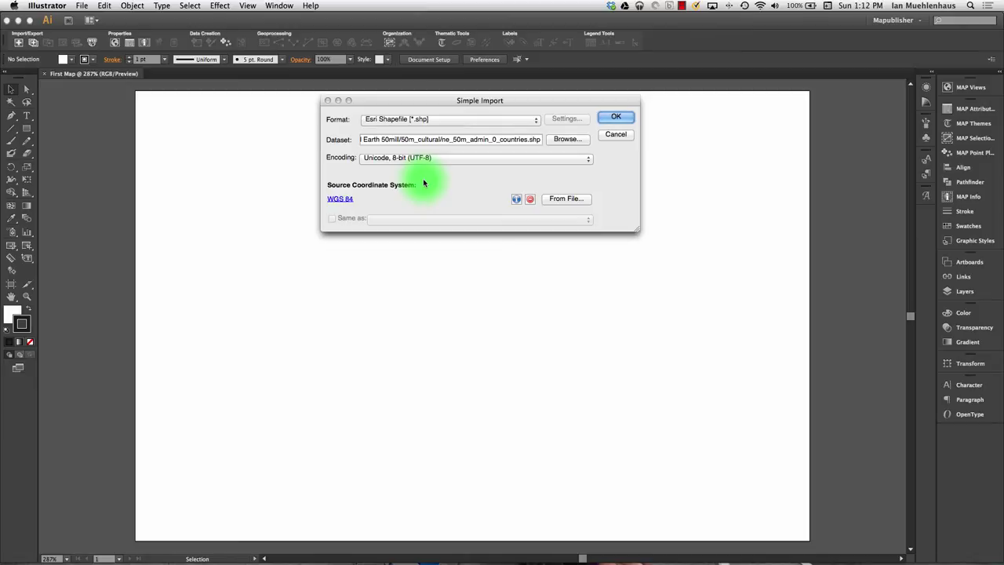
click(611, 117)
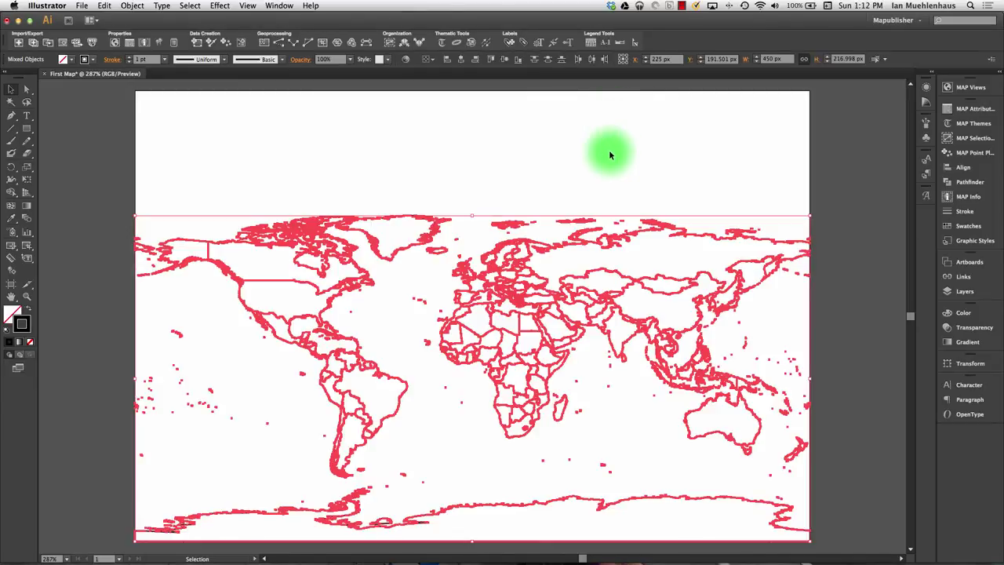
Drag India southward off the Asian mainland into the ocean.
click(547, 158)
click(610, 226)
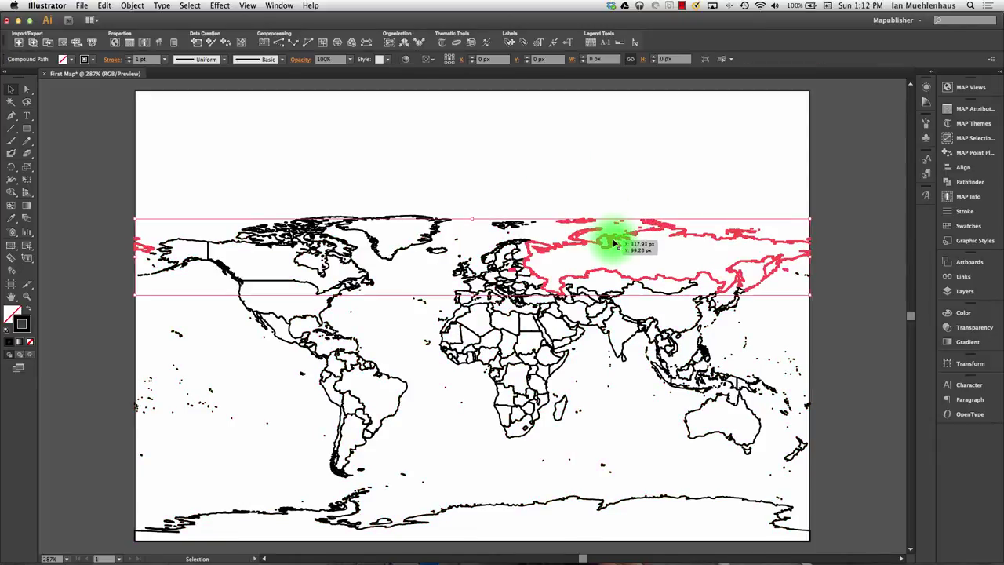
click(611, 339)
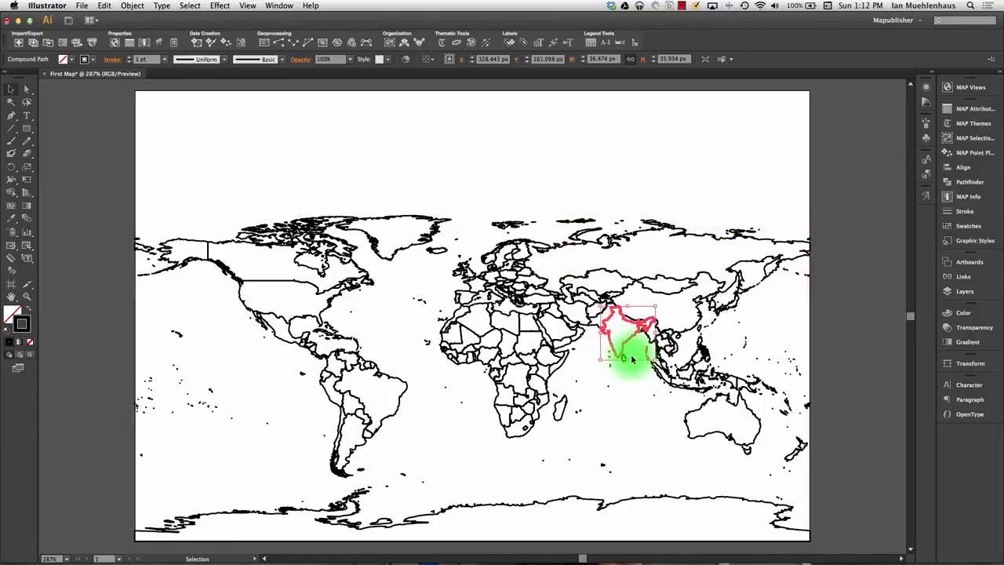
mouse_move(631, 357)
mouse_down()
mouse_move(612, 345)
mouse_move(613, 357)
mouse_up()
click(612, 384)
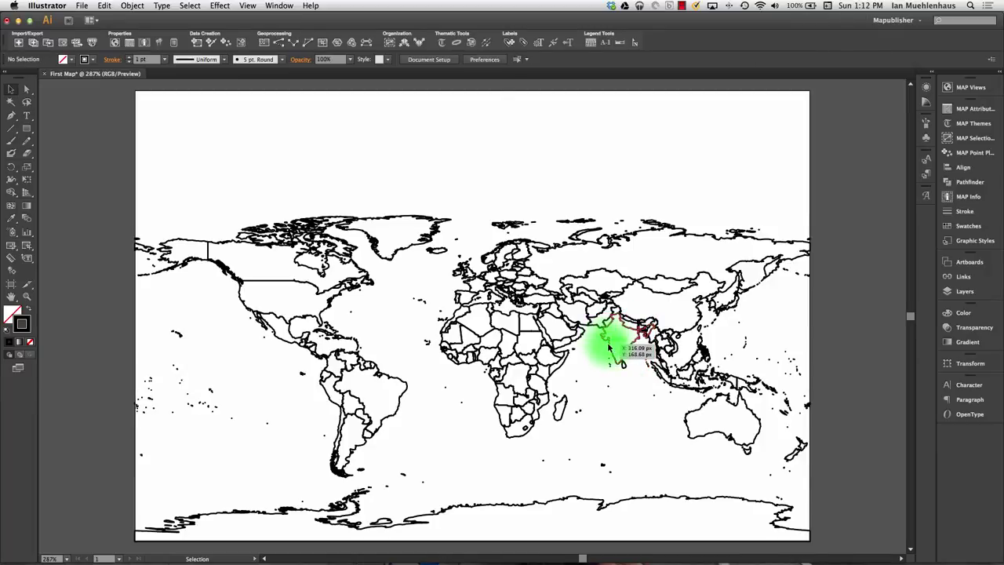
drag(609, 348, 602, 412)
click(614, 349)
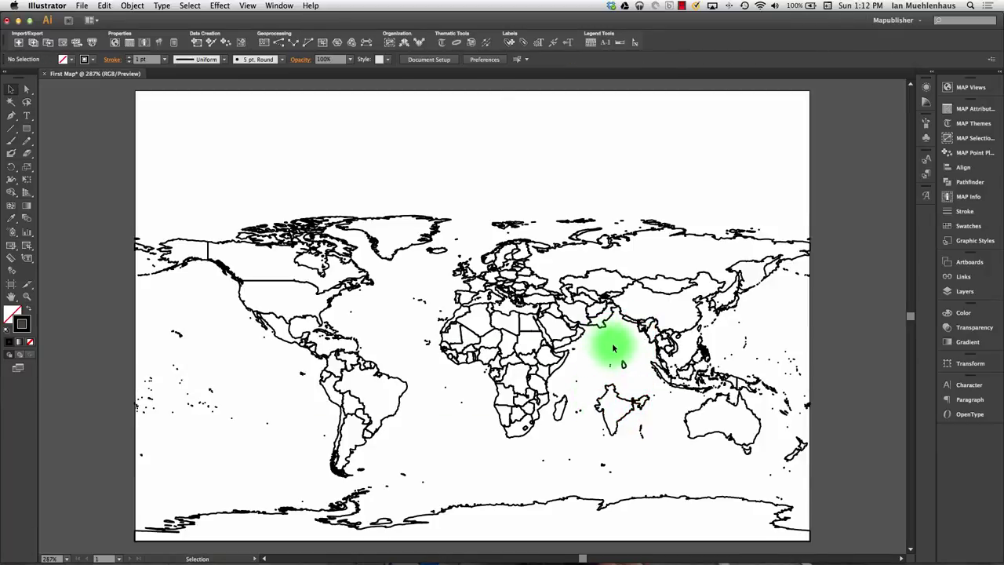
Delete Canada, then undo to restore it.
click(312, 257)
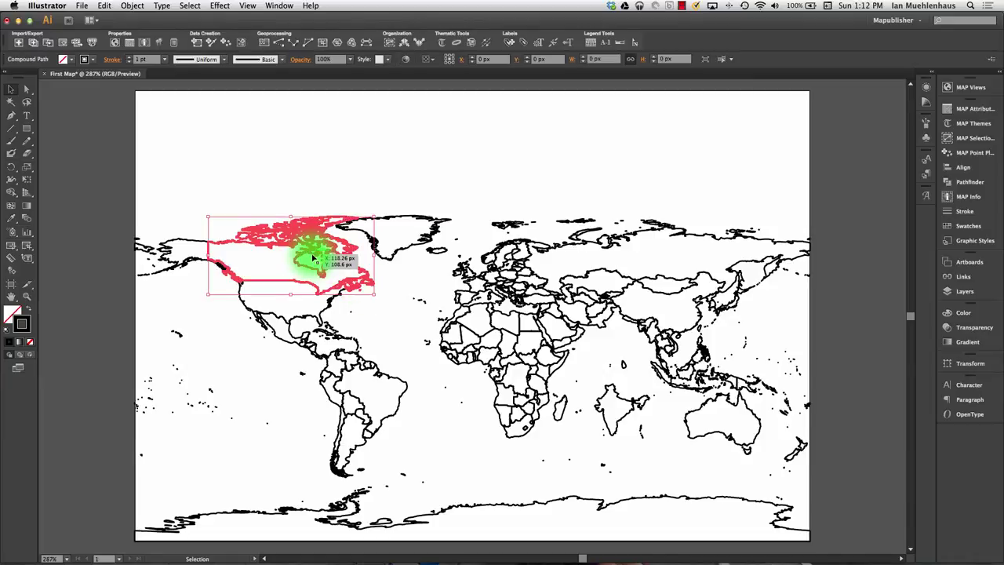
key(Delete)
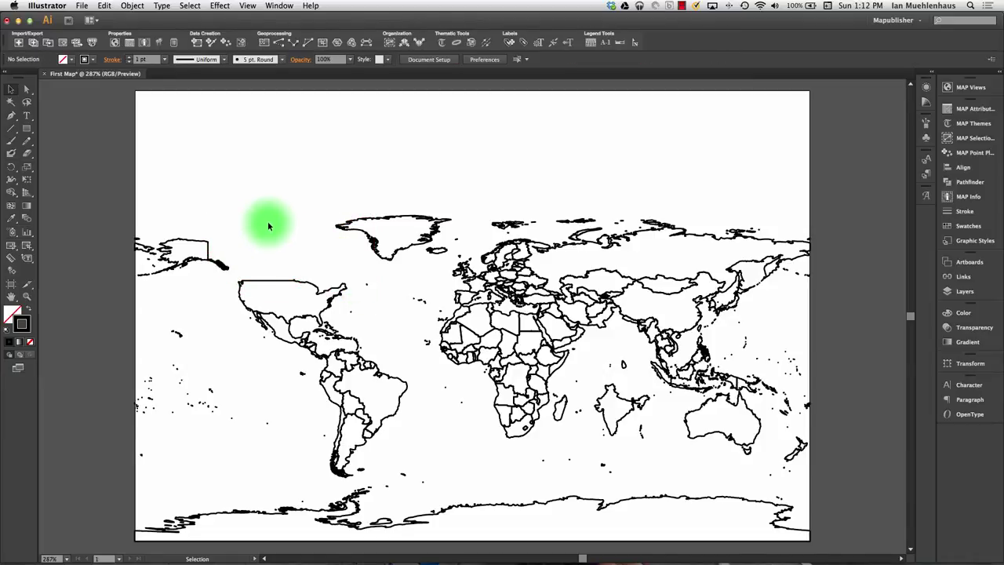
key(ctrl+z)
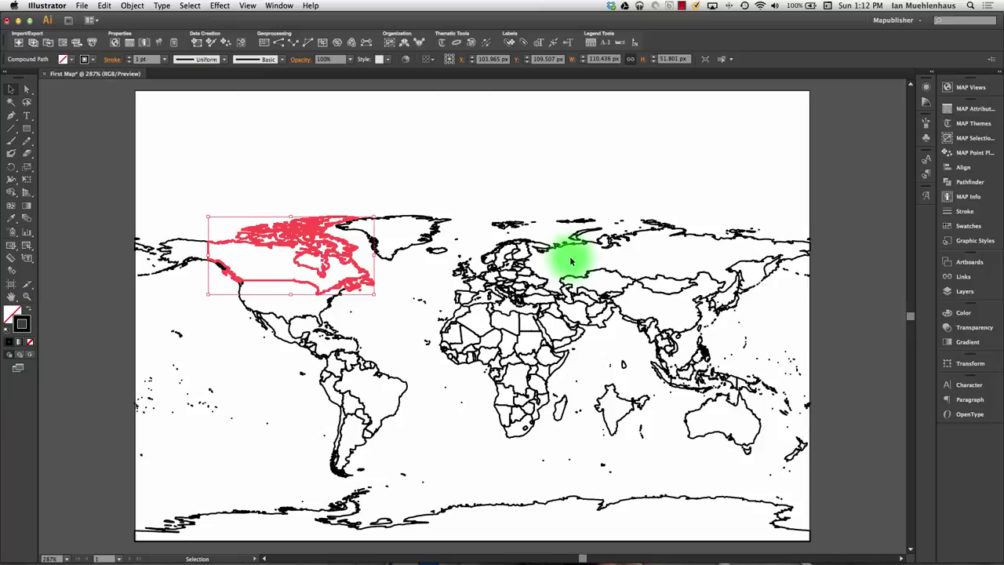
click(512, 289)
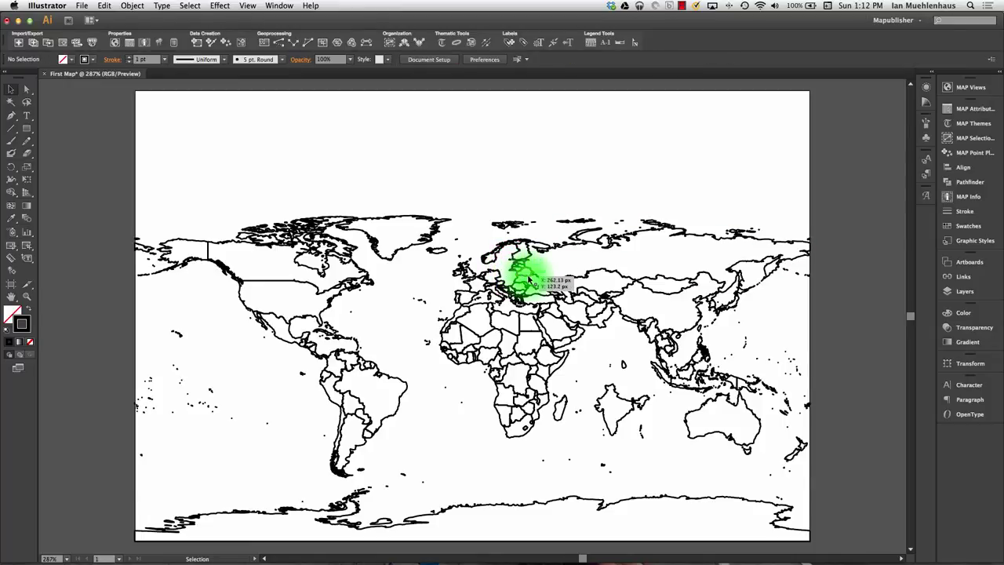
Fill Greenland with crimson C11647.
click(418, 231)
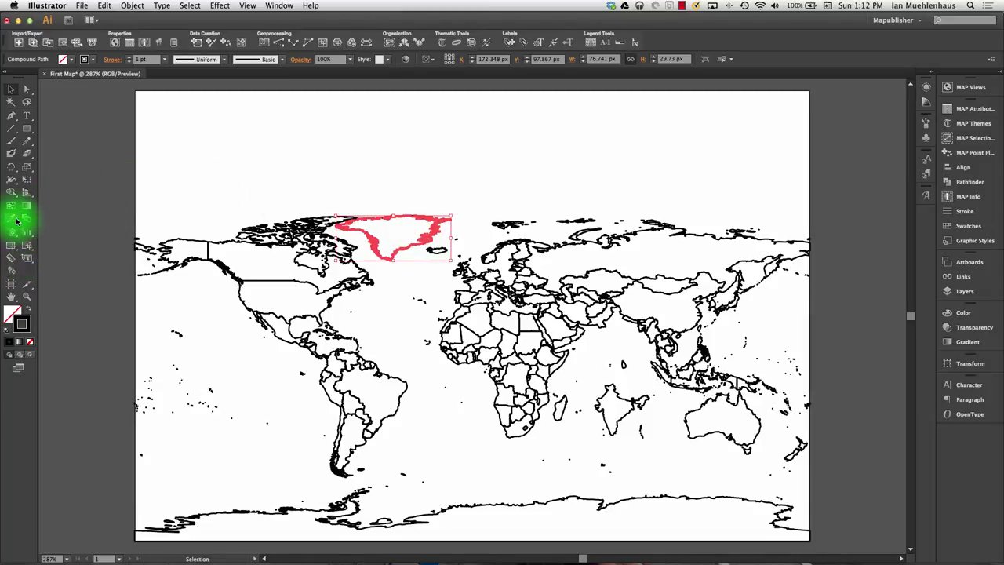
double_click(11, 312)
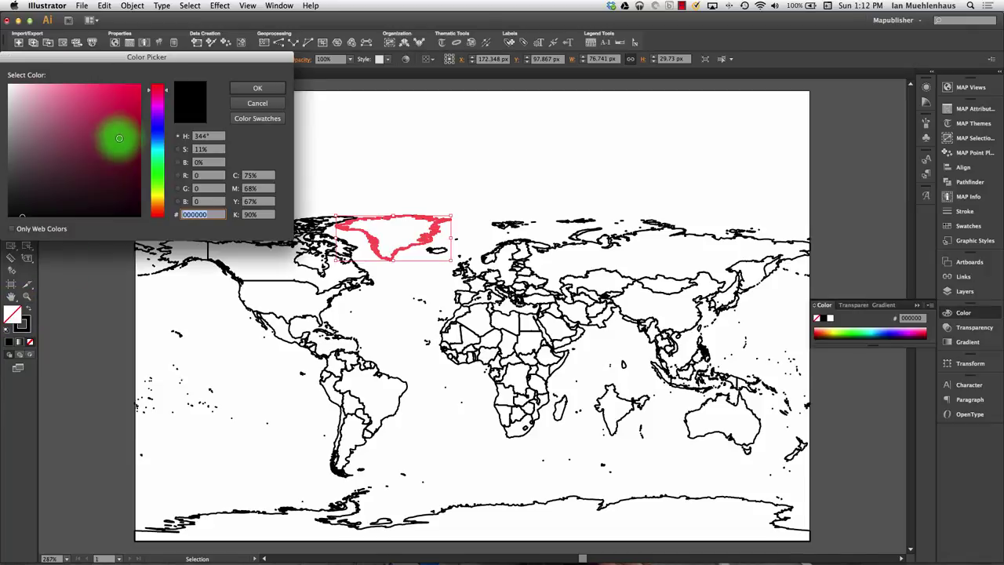
drag(112, 135, 125, 115)
click(259, 86)
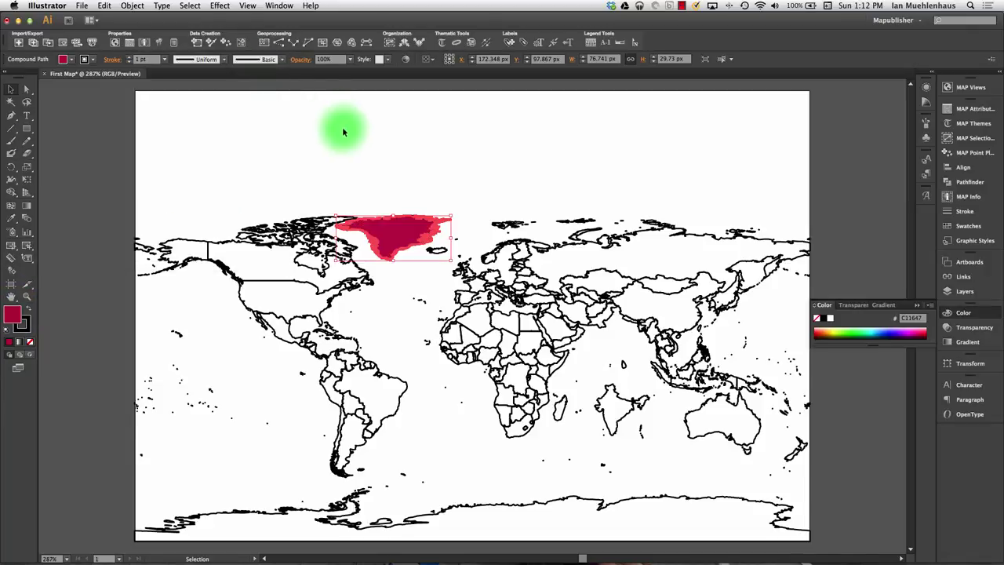
click(352, 151)
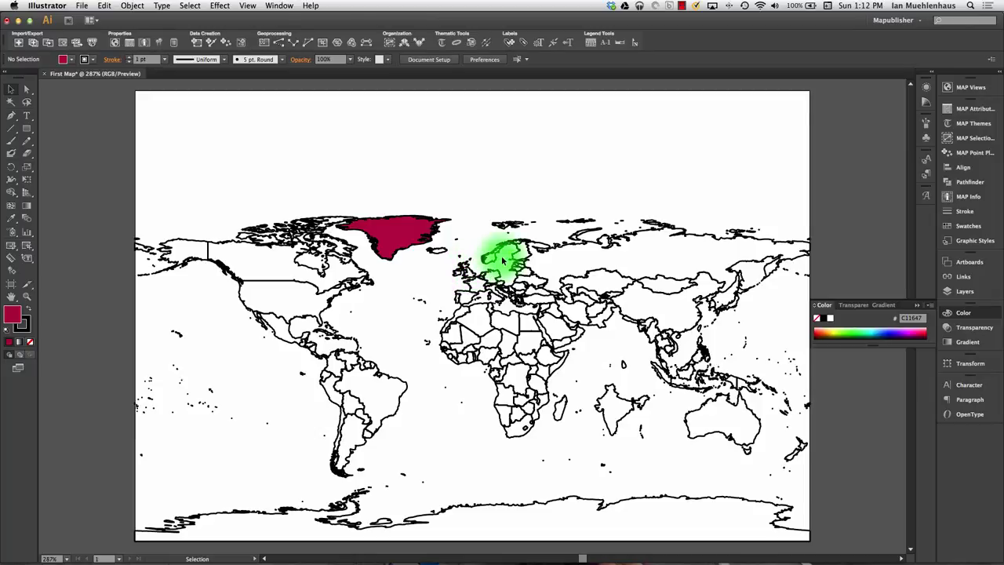
Fill Russia with red from the control-bar Fill swatches.
click(637, 236)
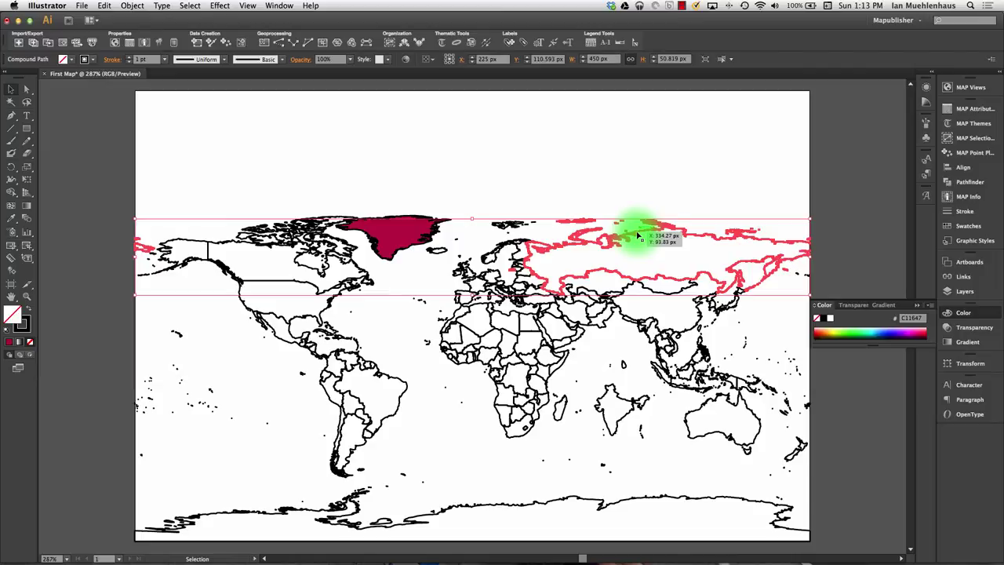
click(85, 59)
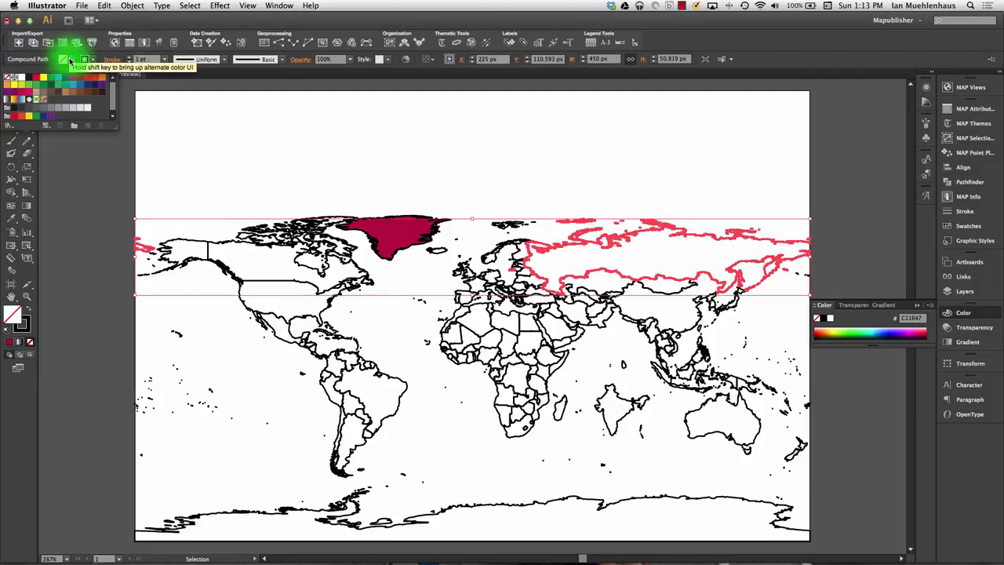
click(36, 76)
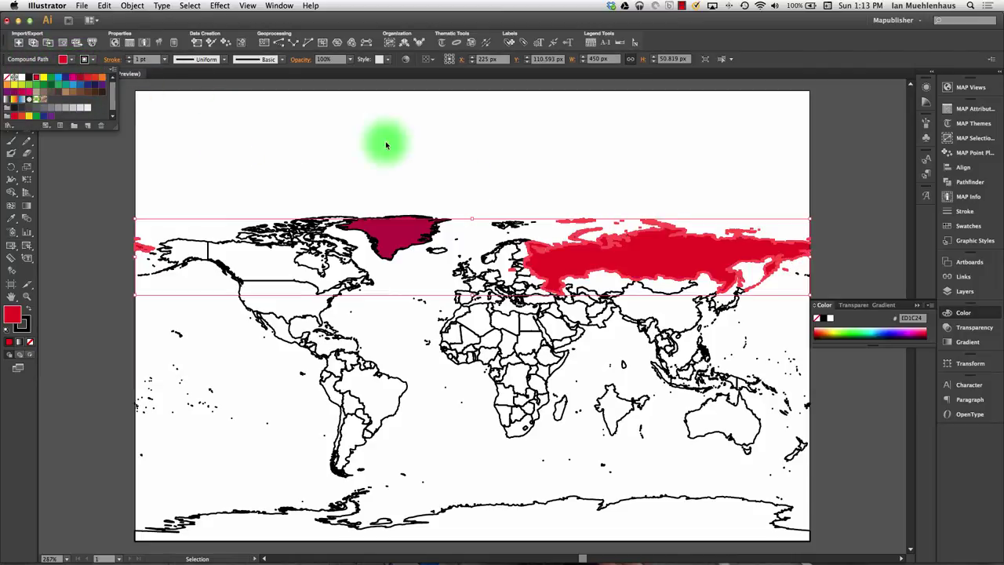
click(130, 44)
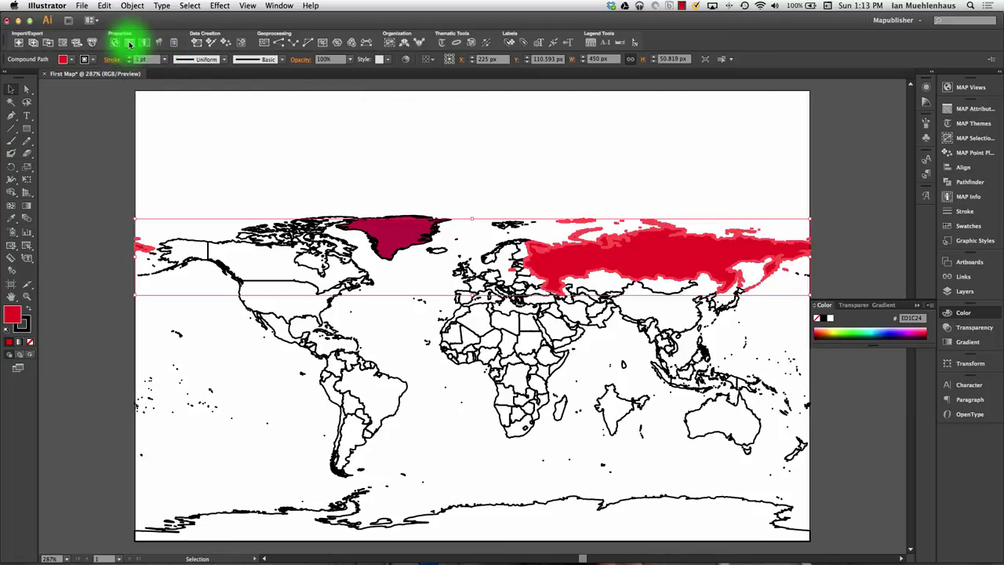
click(130, 44)
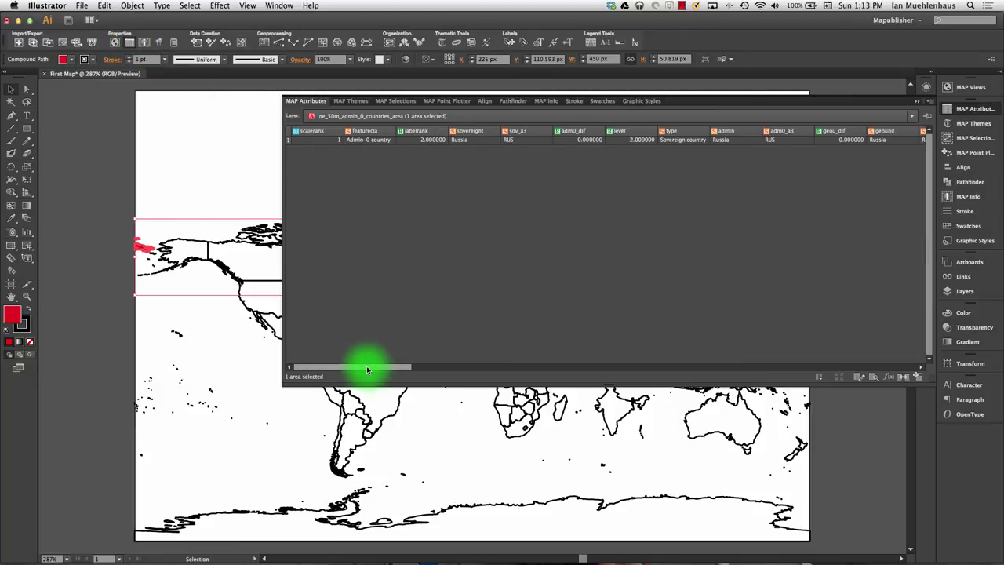
drag(367, 368, 904, 353)
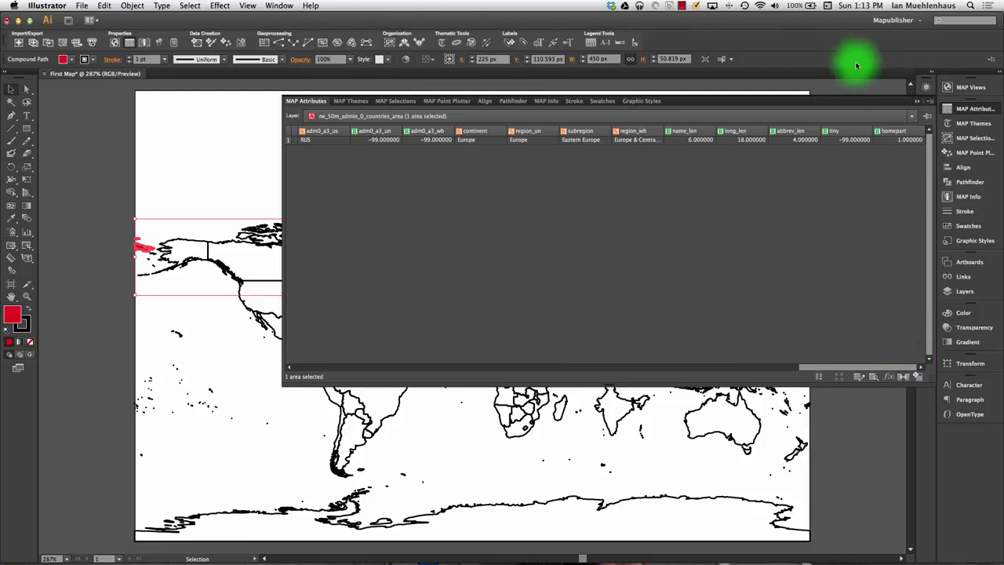
click(624, 400)
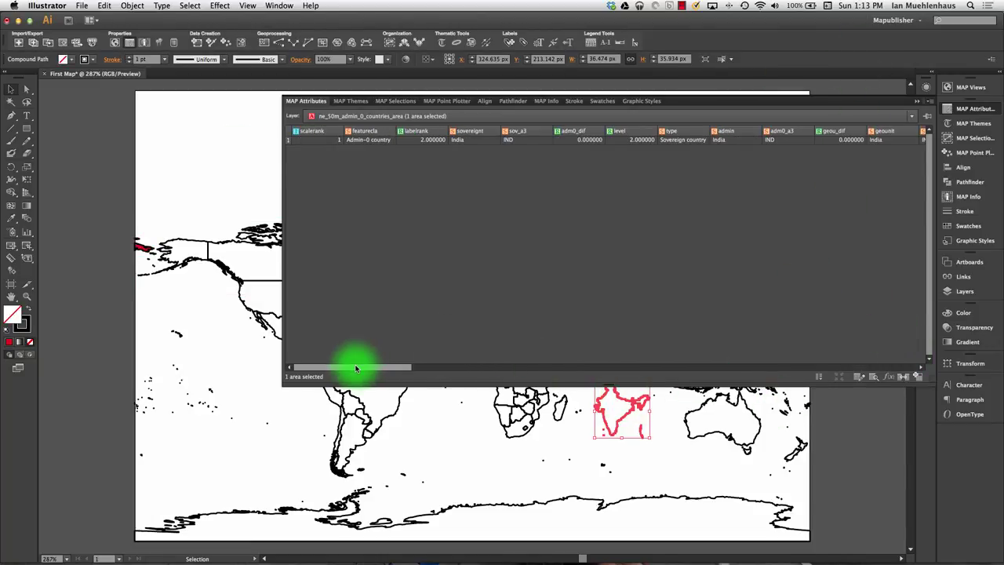
drag(353, 367, 738, 390)
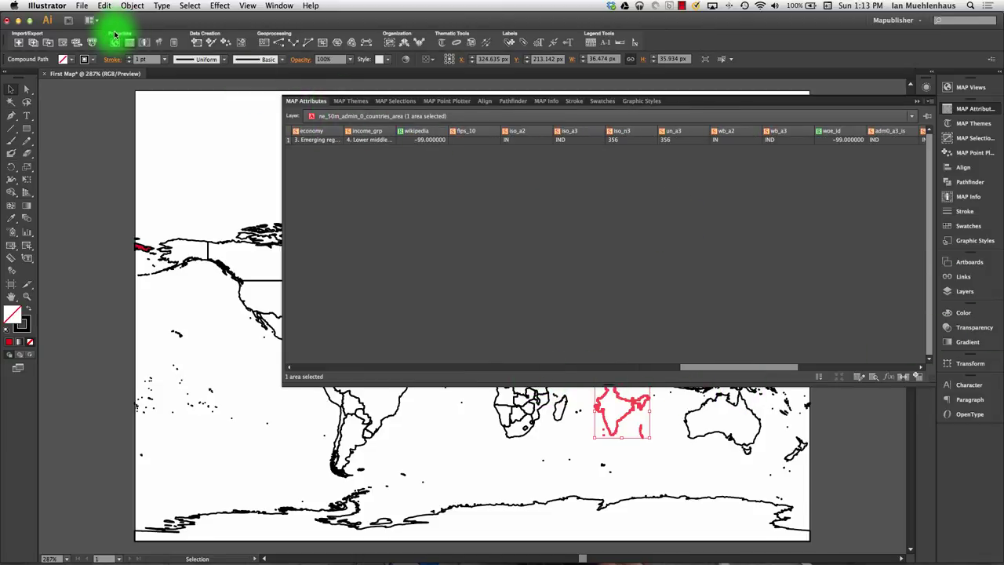
click(925, 103)
Delete the whole world map and choose ne_50m_admin_0_boundary_lines_disputed_areas.shp for Simple Import.
key(super+a)
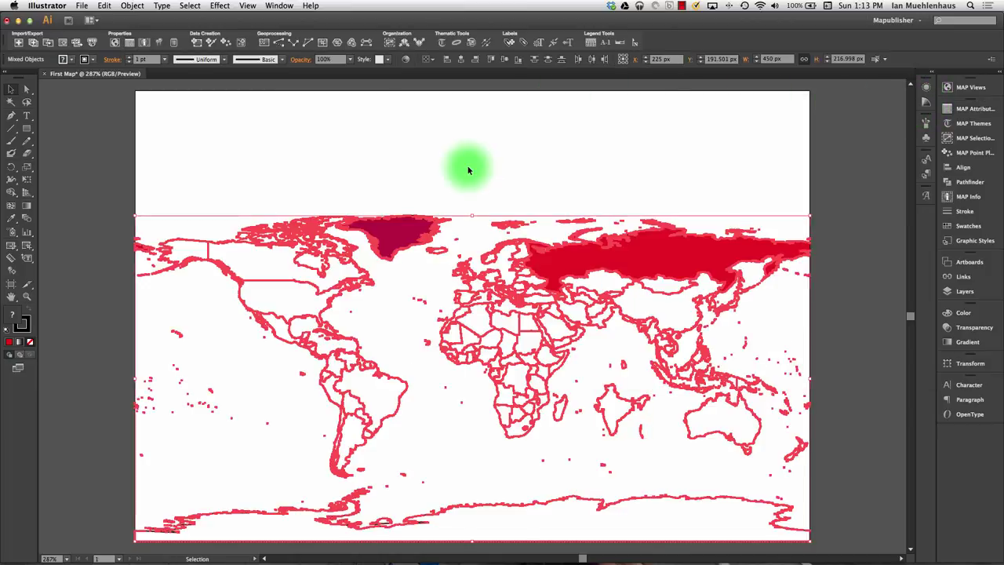
key(Delete)
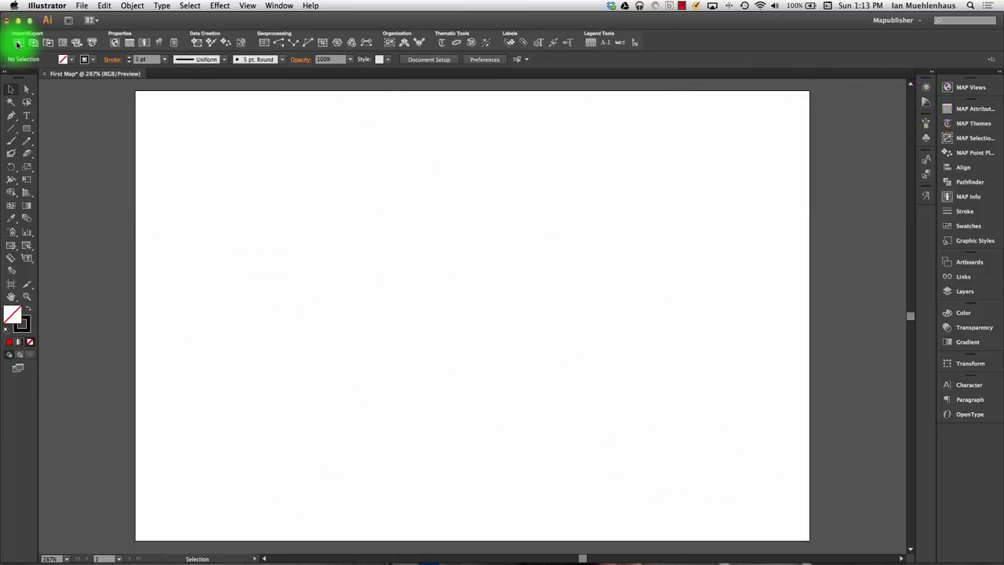
click(17, 45)
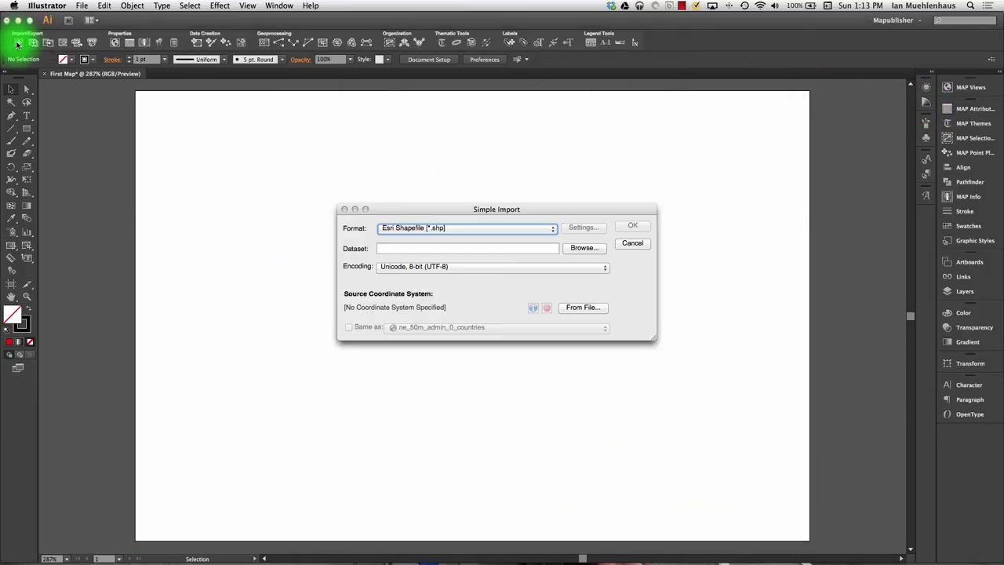
click(589, 247)
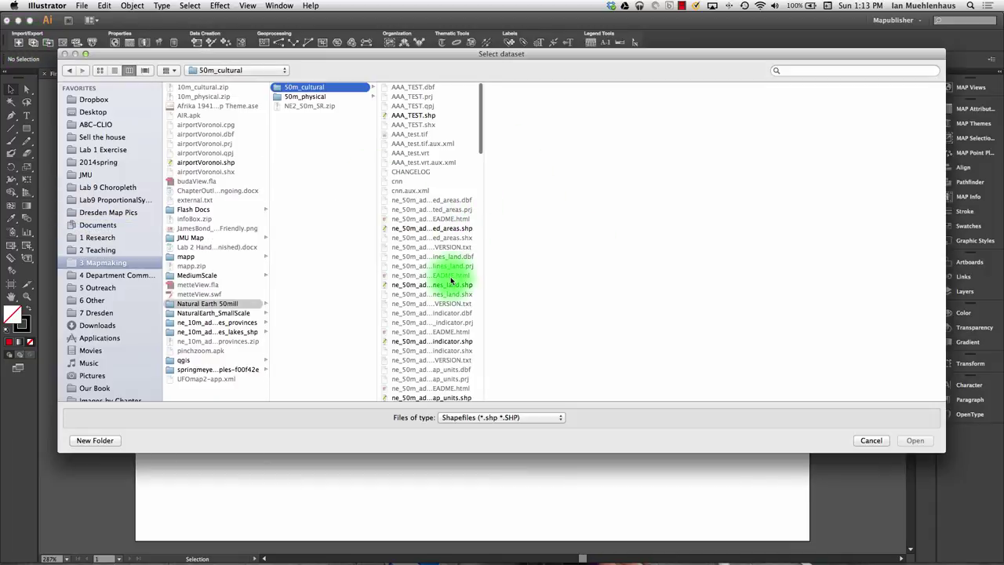
click(441, 229)
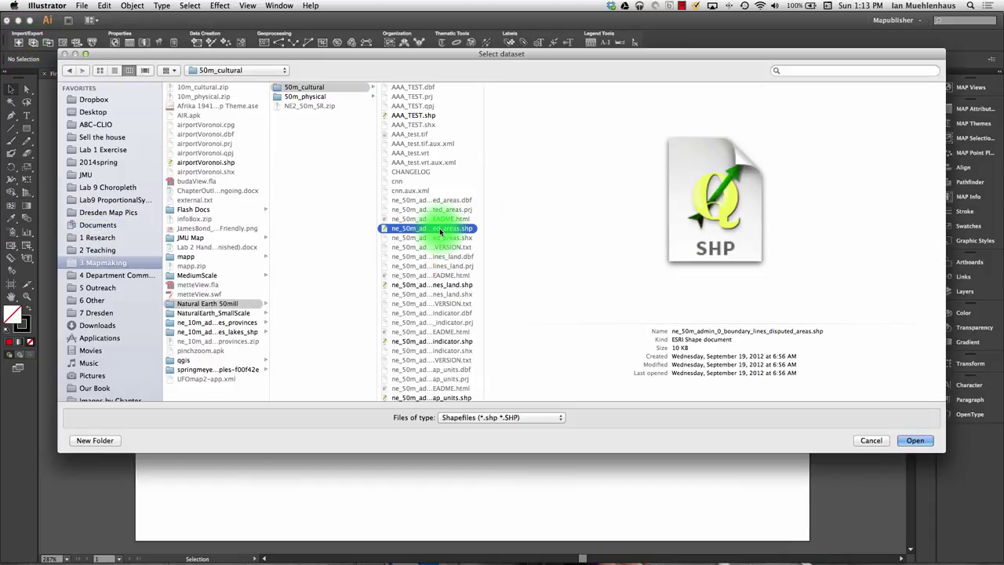
double_click(439, 227)
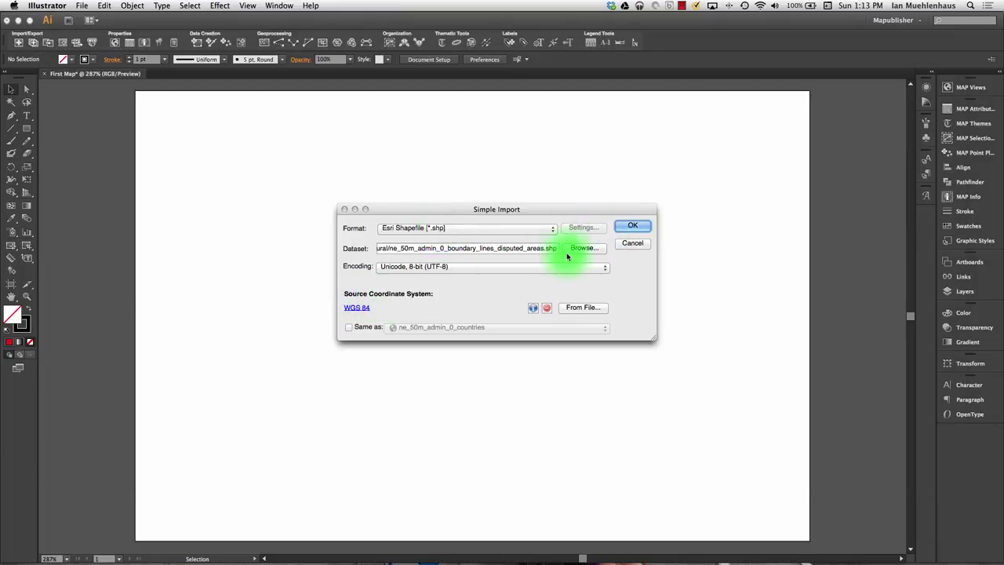
Import the disputed-areas lines as a new MAP View fitted to the page.
click(634, 226)
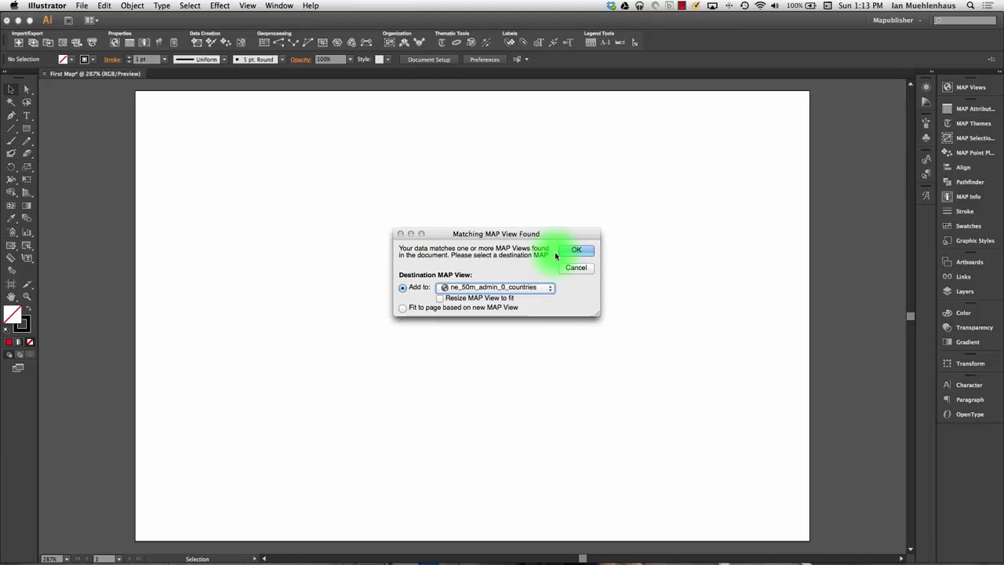
click(420, 312)
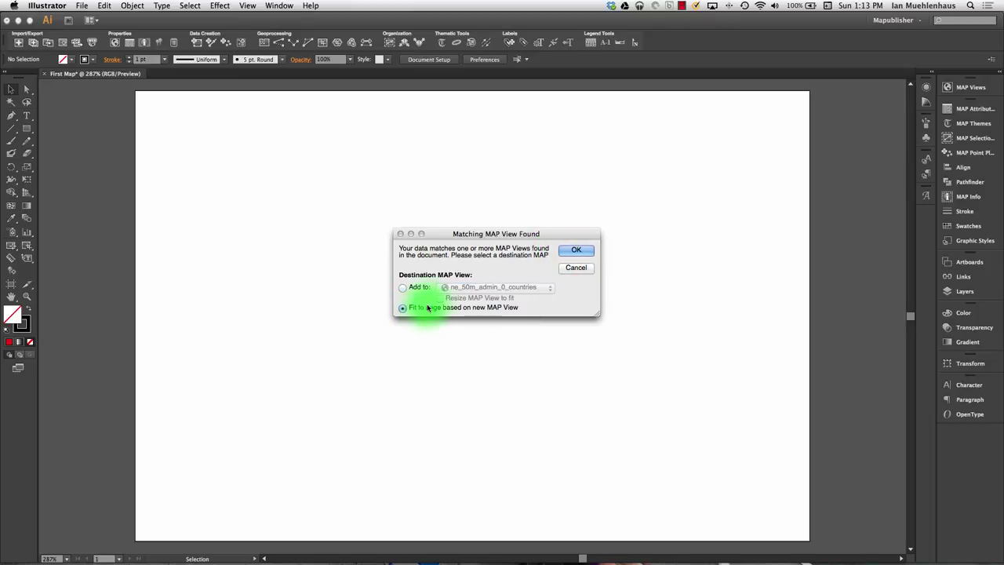
click(581, 252)
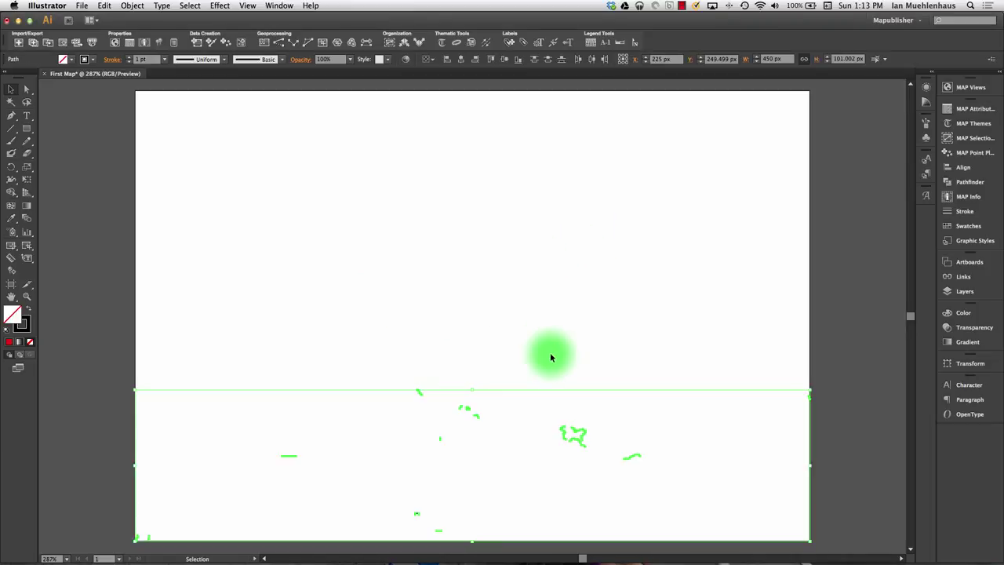
click(499, 350)
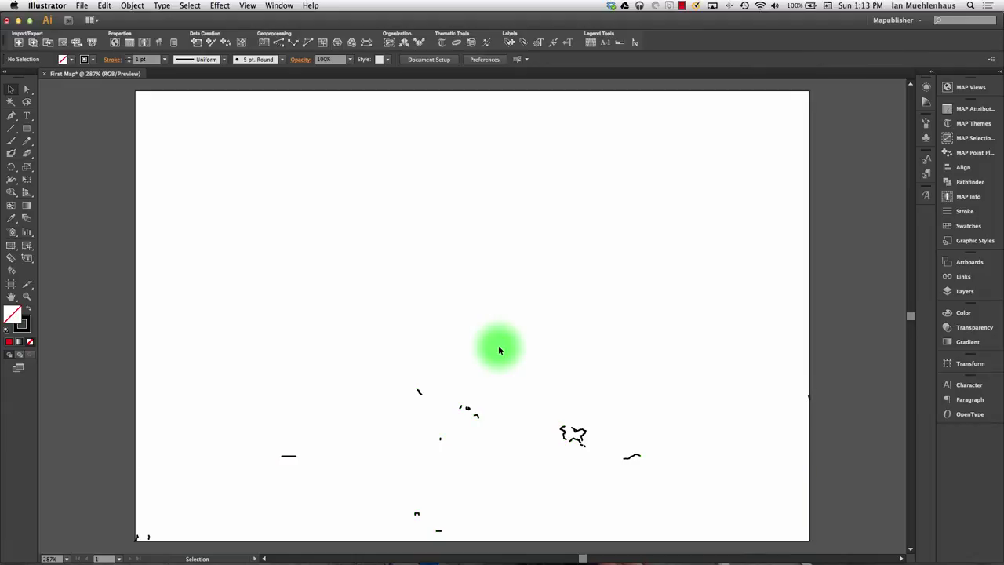